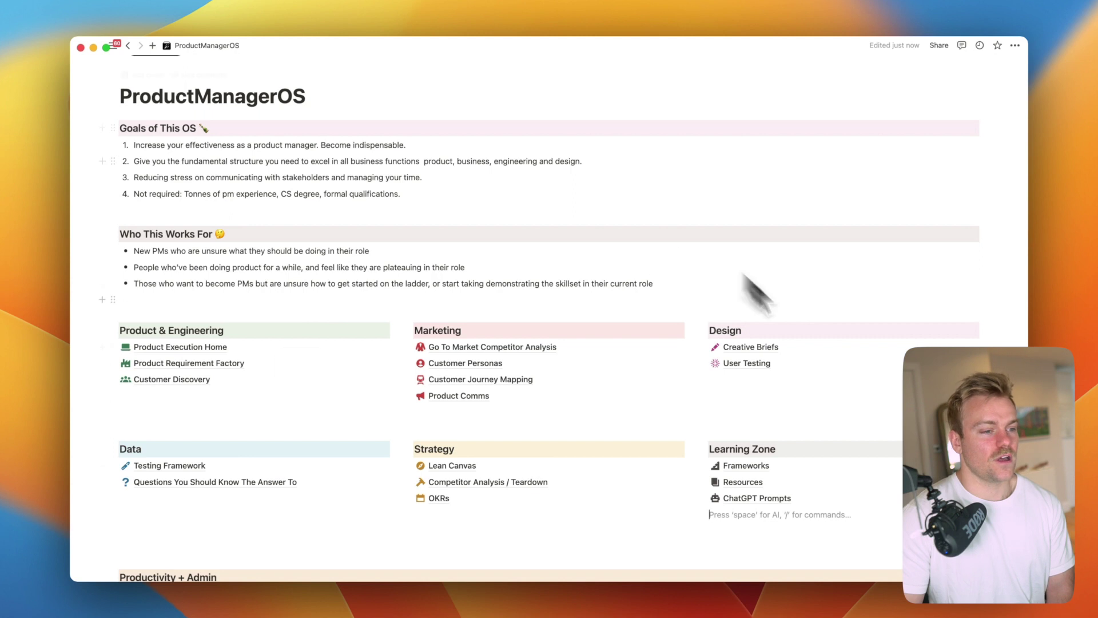
Scroll down the ProductManagerOS home page to review its Goals, audience and section links
scroll(541, 348, down, 2)
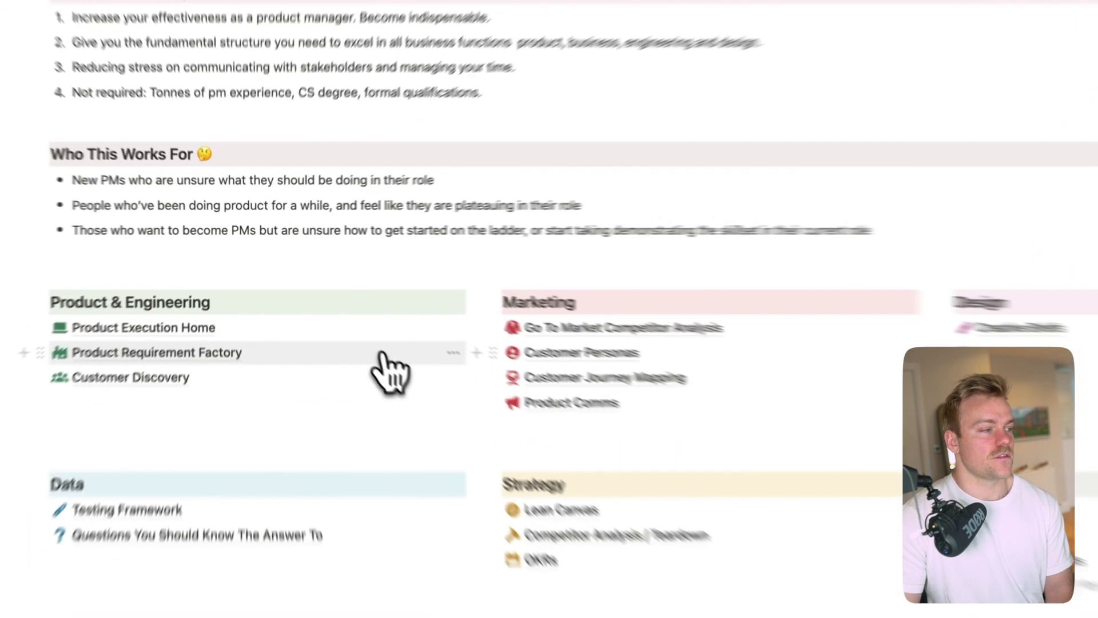
Open Product Requirement Factory and scroll to the Rubber Ducks critique of the floating feature
click(338, 311)
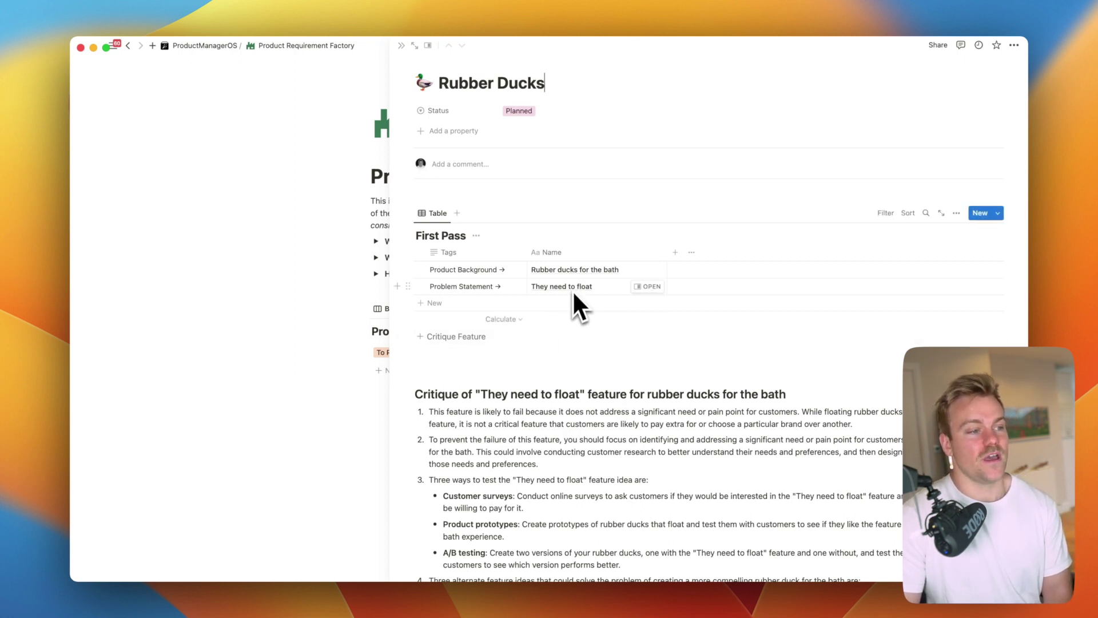
scroll(558, 349, down, 5)
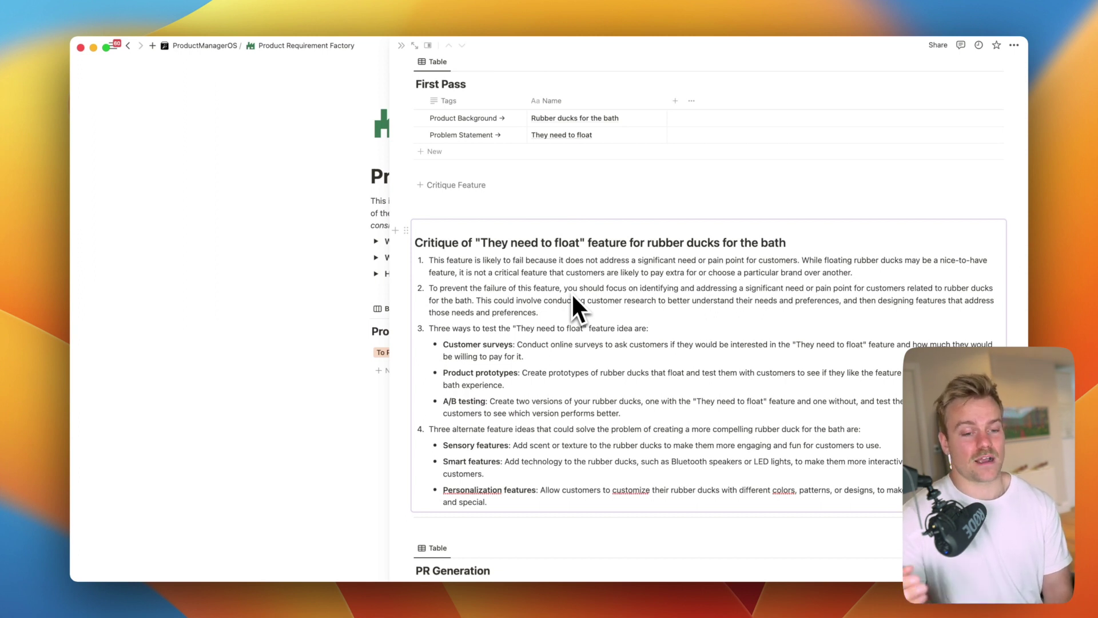
scroll(572, 295, down, 10)
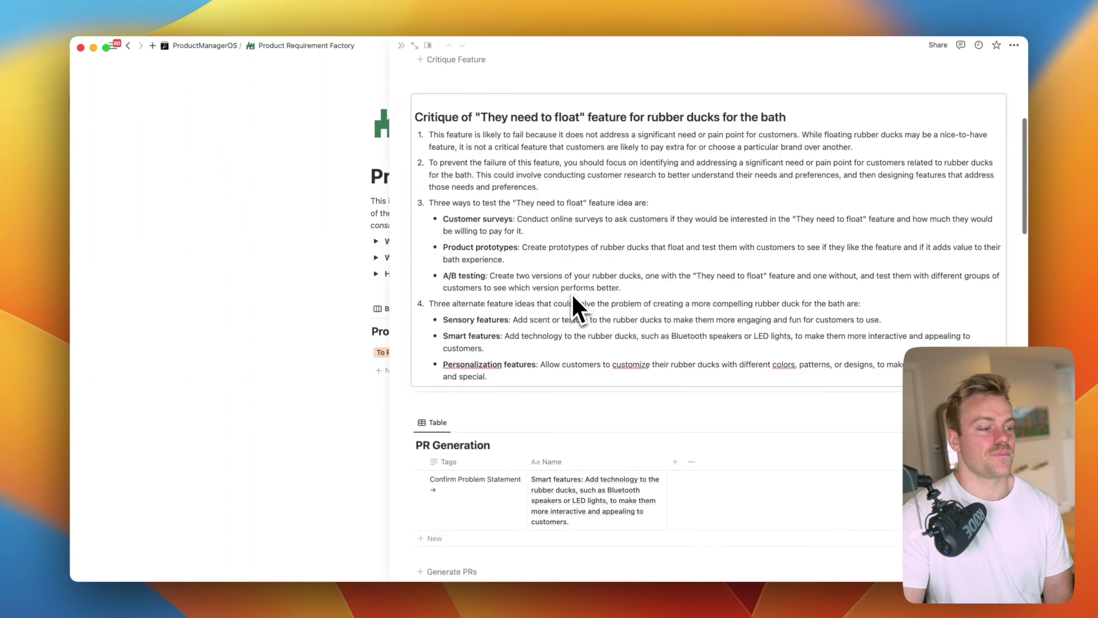
scroll(458, 365, down, 1)
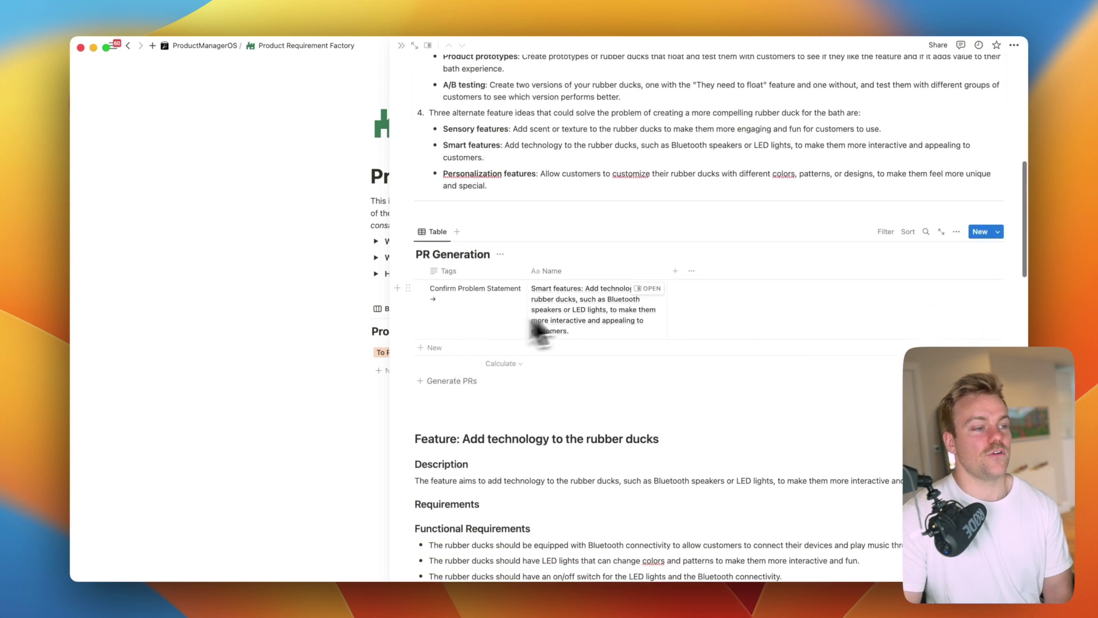
scroll(563, 303, down, 4)
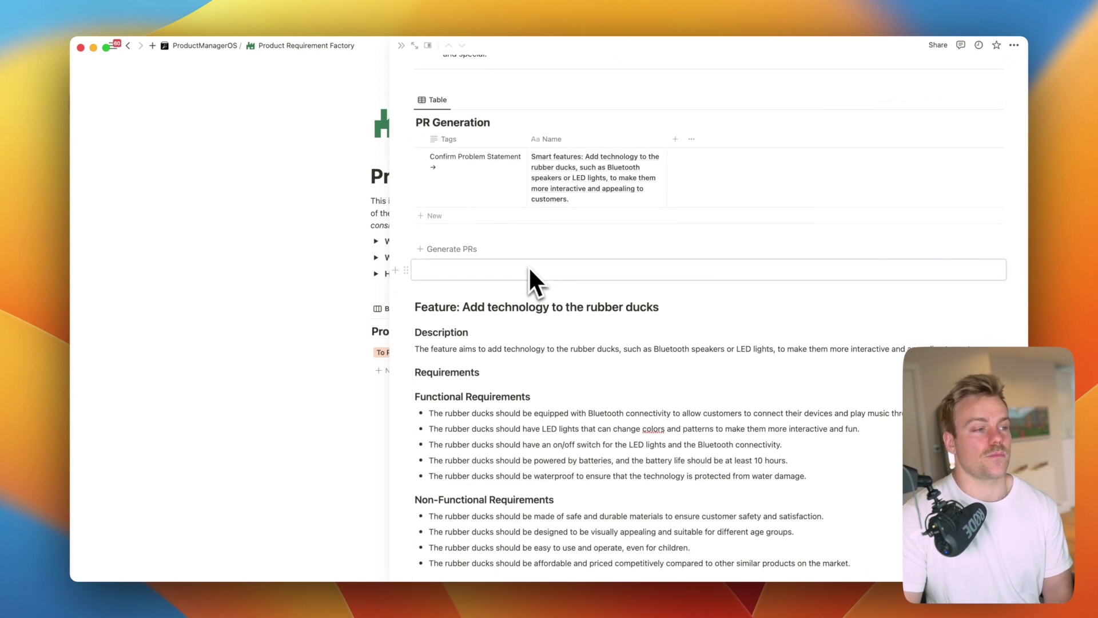
scroll(533, 258, down, 1)
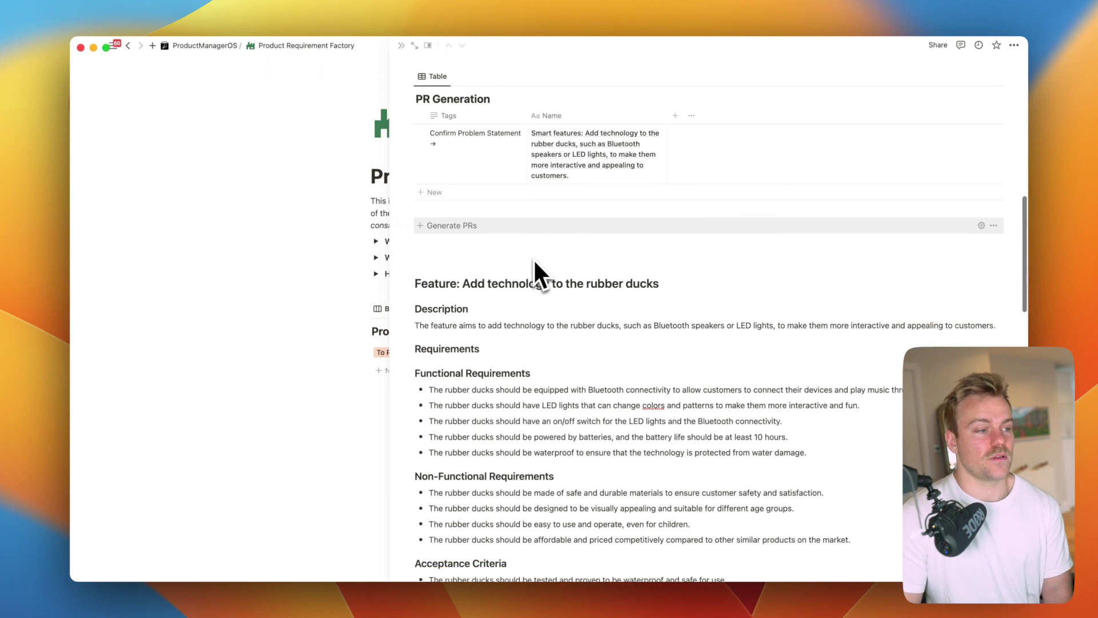
scroll(615, 410, down, 1)
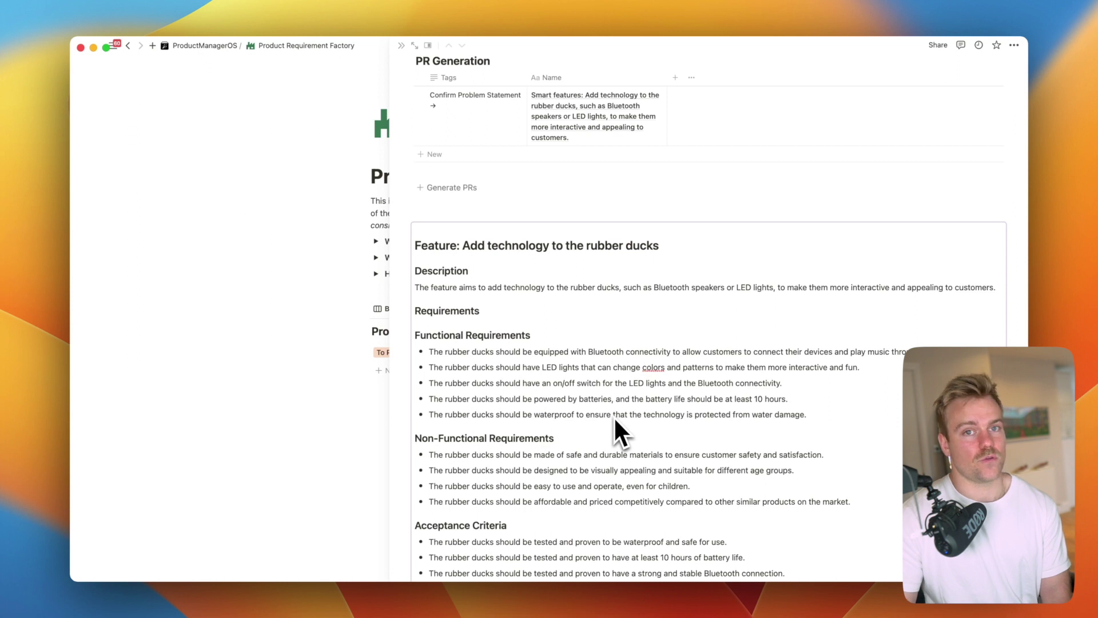
scroll(613, 417, down, 8)
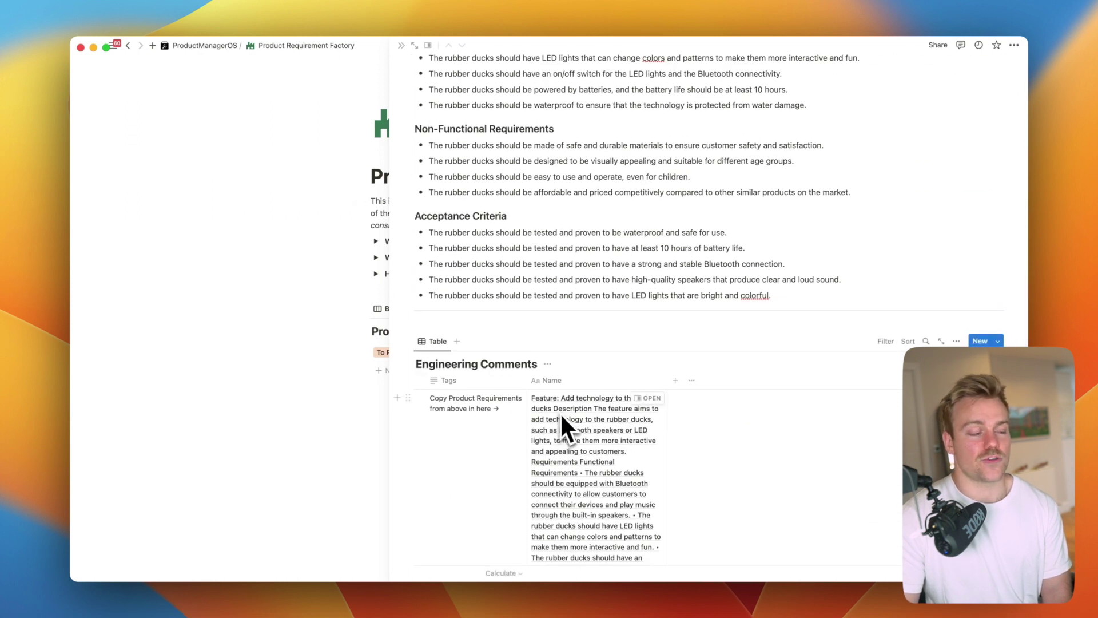
scroll(560, 413, up, 4)
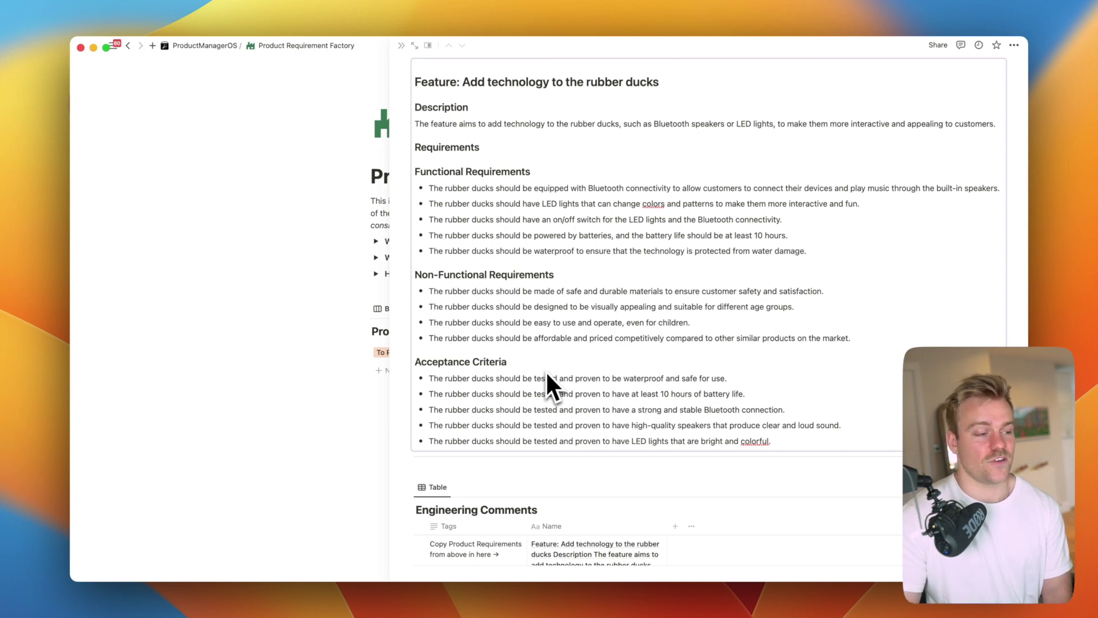
scroll(546, 370, down, 5)
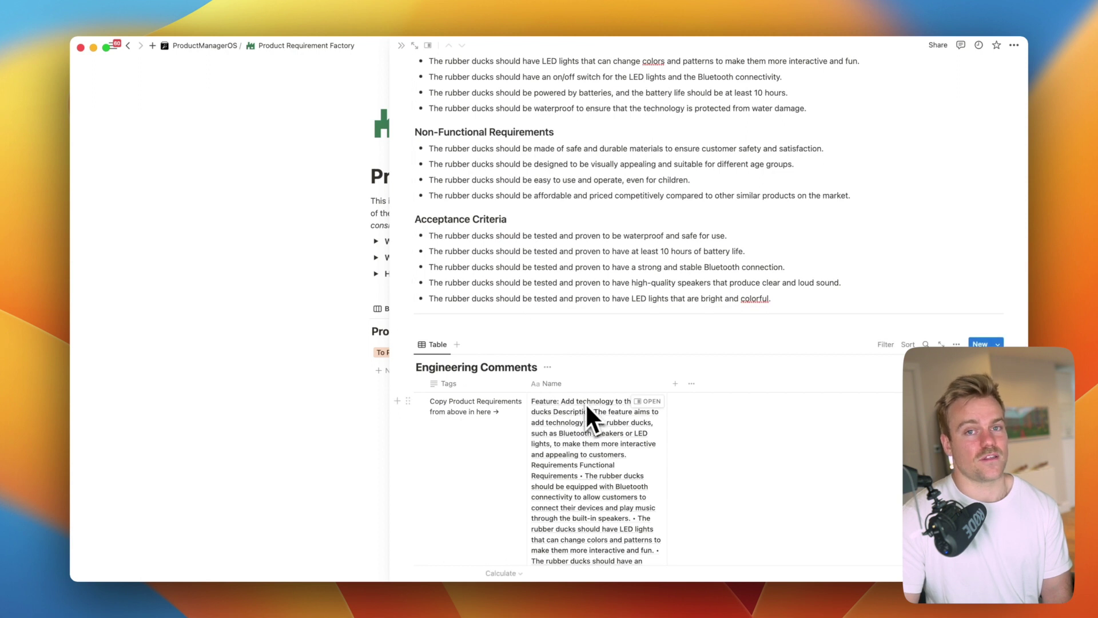
scroll(585, 402, down, 3)
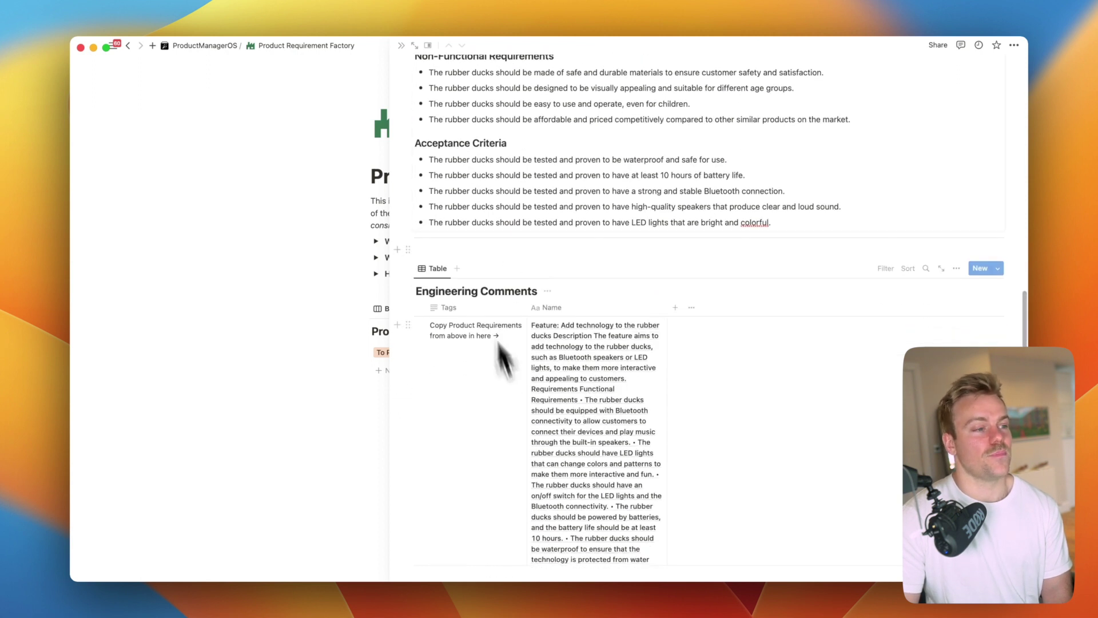
scroll(552, 409, down, 2)
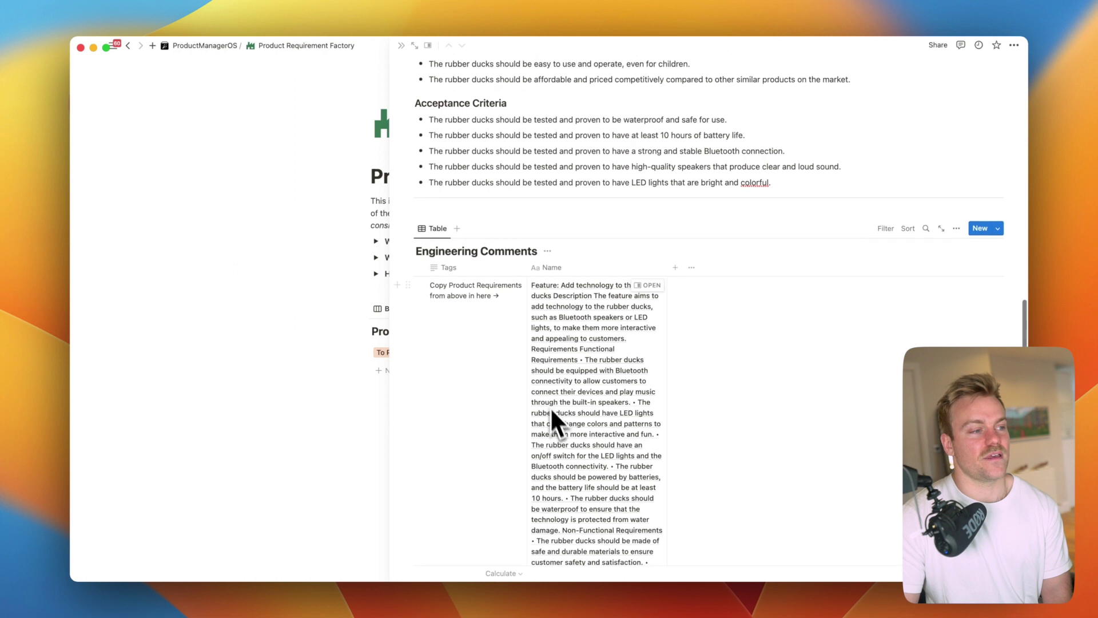
scroll(579, 370, down, 15)
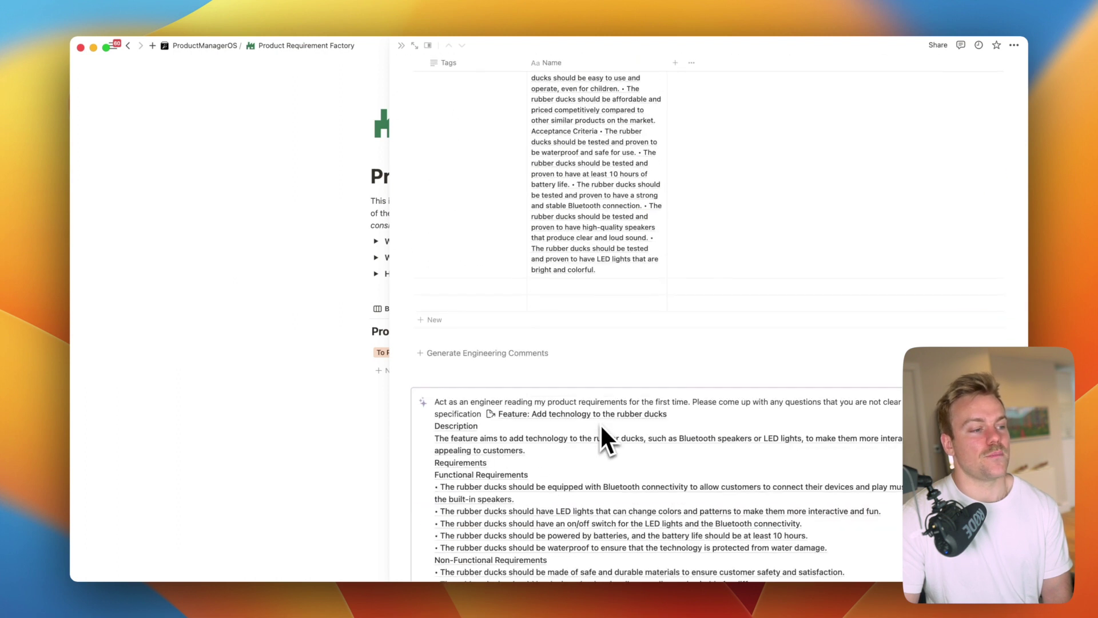
scroll(541, 400, down, 5)
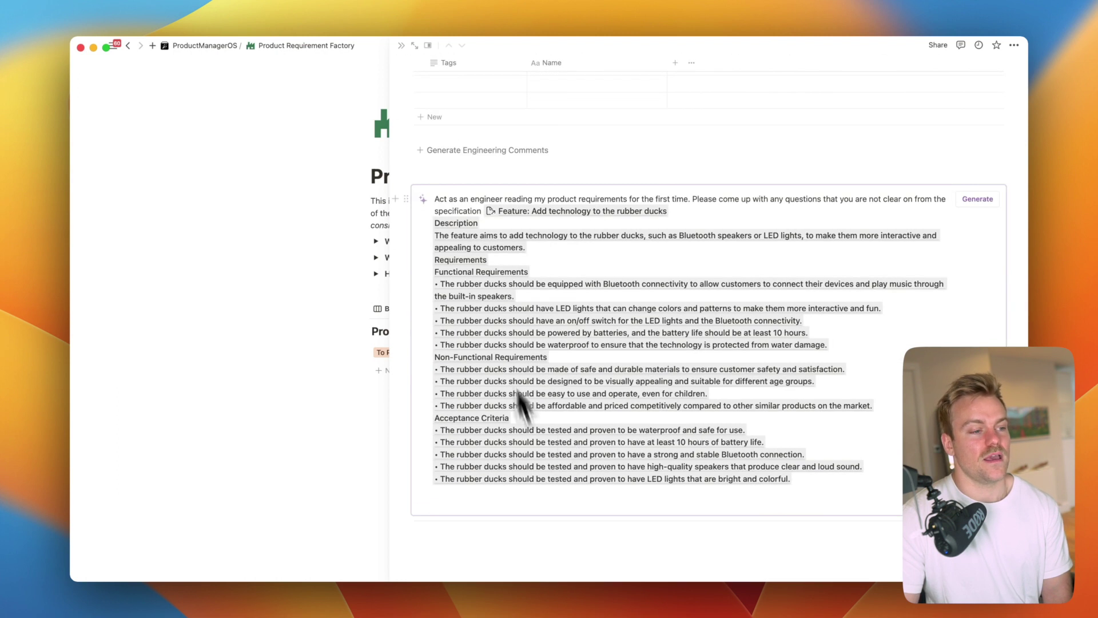
scroll(520, 424, up, 20)
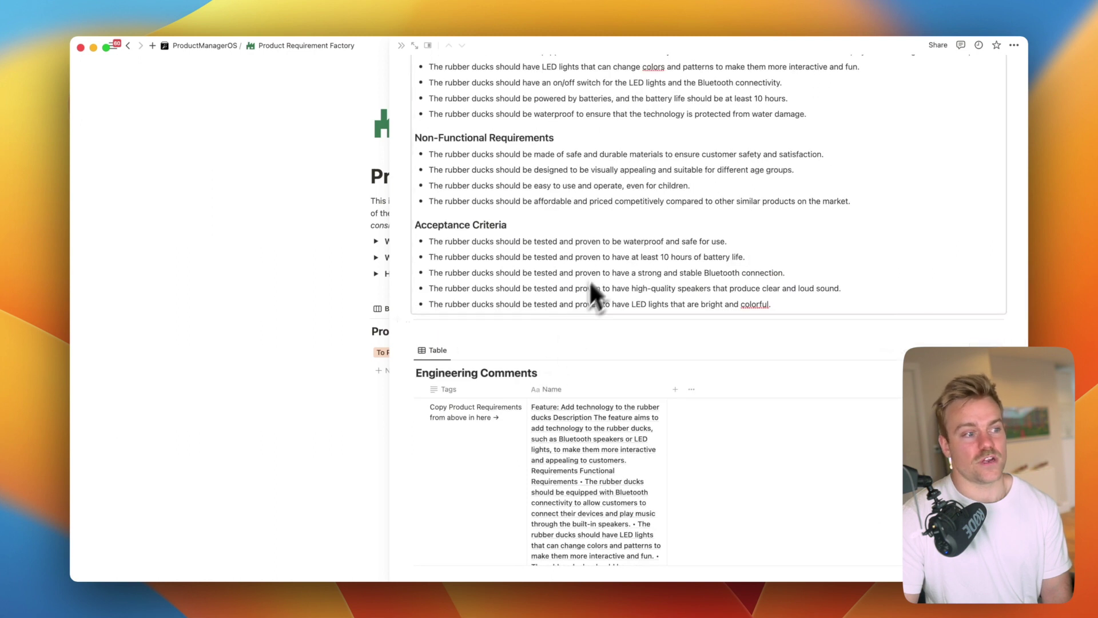
scroll(603, 262, up, 10)
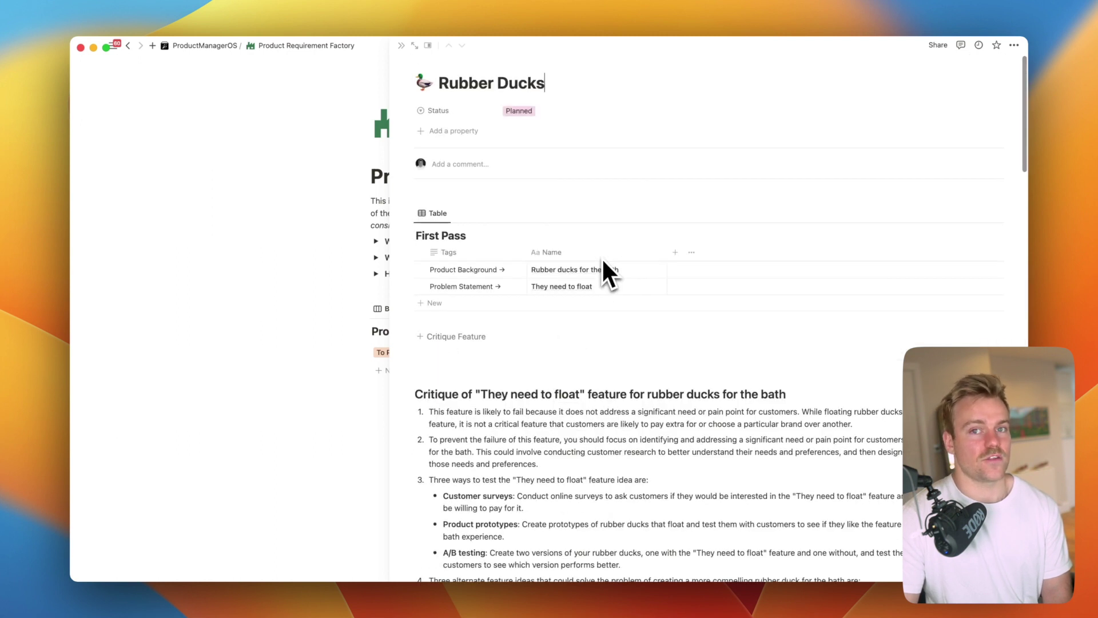
Close the Rubber Ducks peek and go to Product Execution Home via the ProductManagerOS home
click(401, 45)
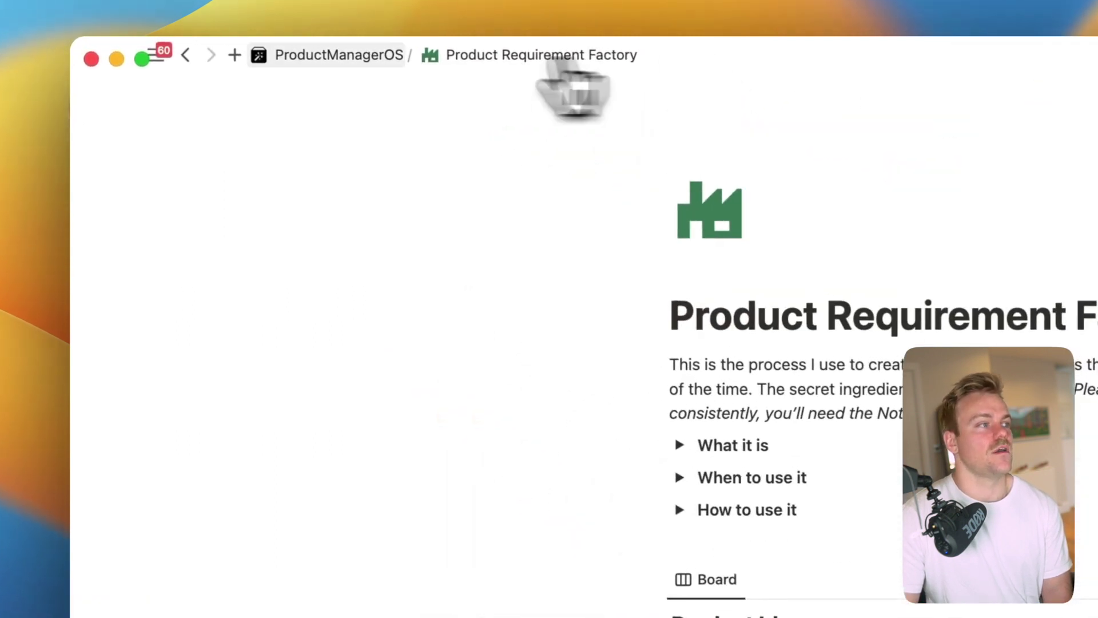
click(349, 54)
scroll(515, 343, down, 10)
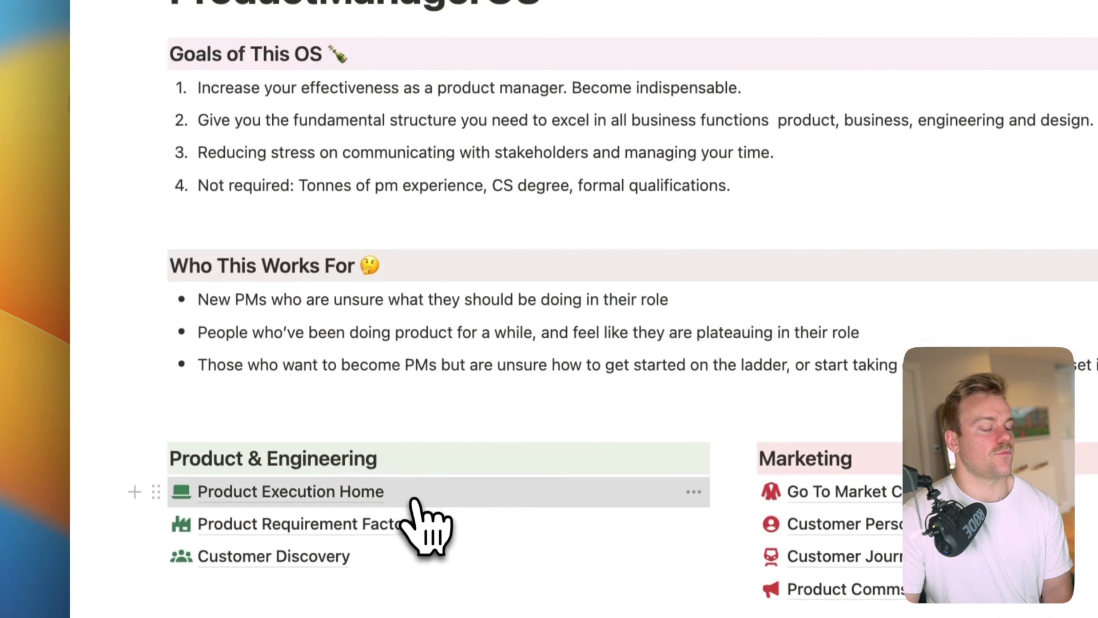
click(413, 498)
Expand the Roadmap timeline and add an 'Example Task' card in the New Epic row
click(181, 179)
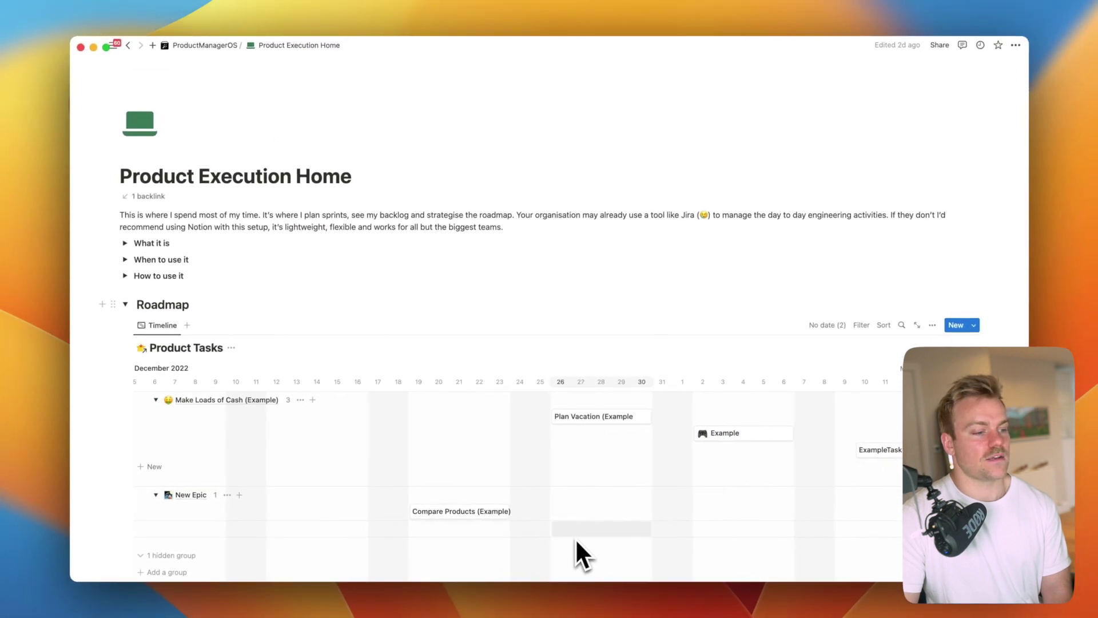
click(568, 527)
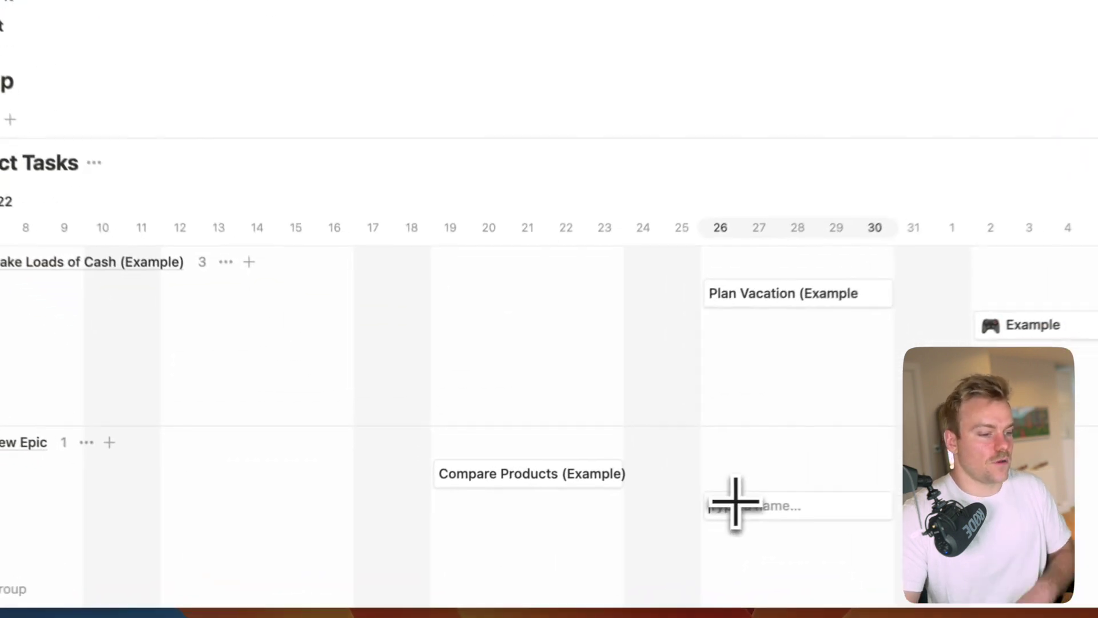
text(Example)
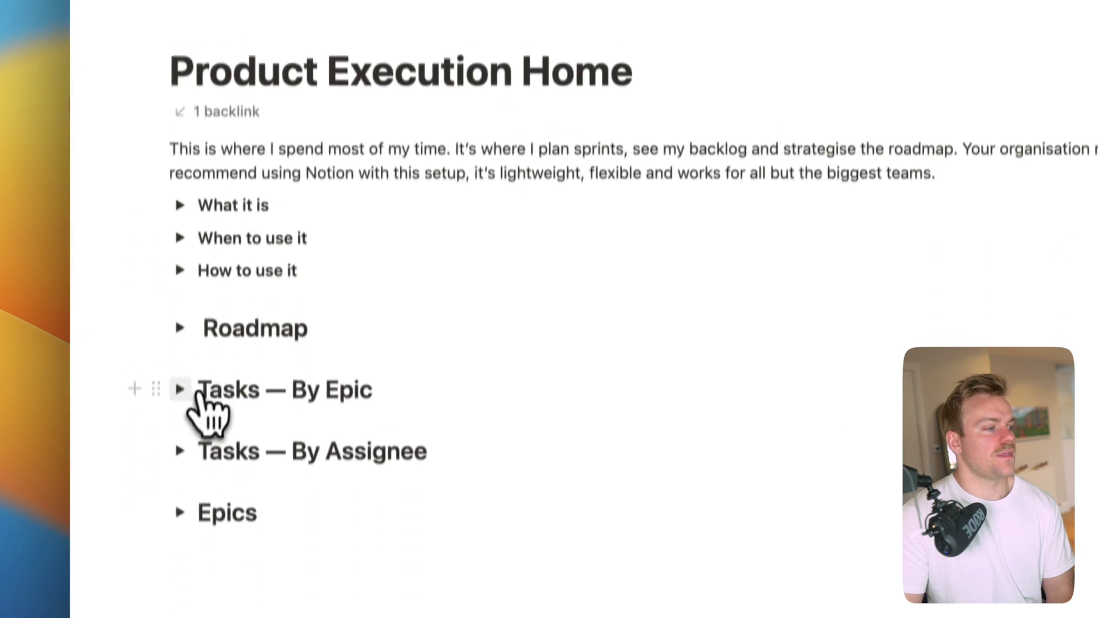
Expand and collapse the Tasks — By Epic, Tasks — By Assignee and Epics boards
click(165, 373)
click(180, 357)
click(179, 414)
scroll(195, 428, down, 5)
click(179, 150)
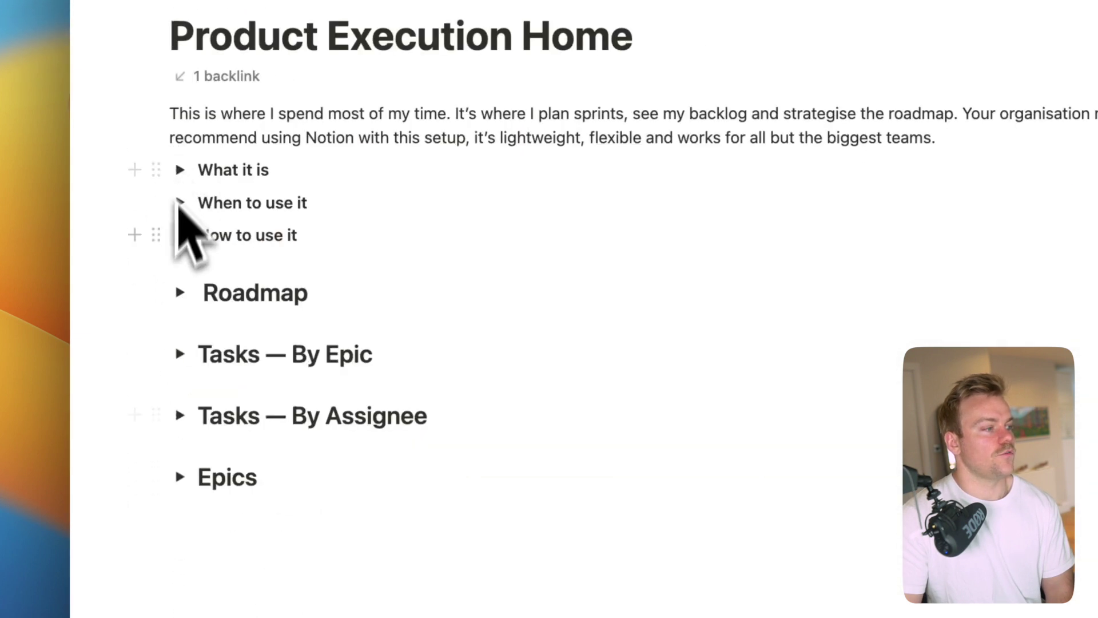
click(181, 477)
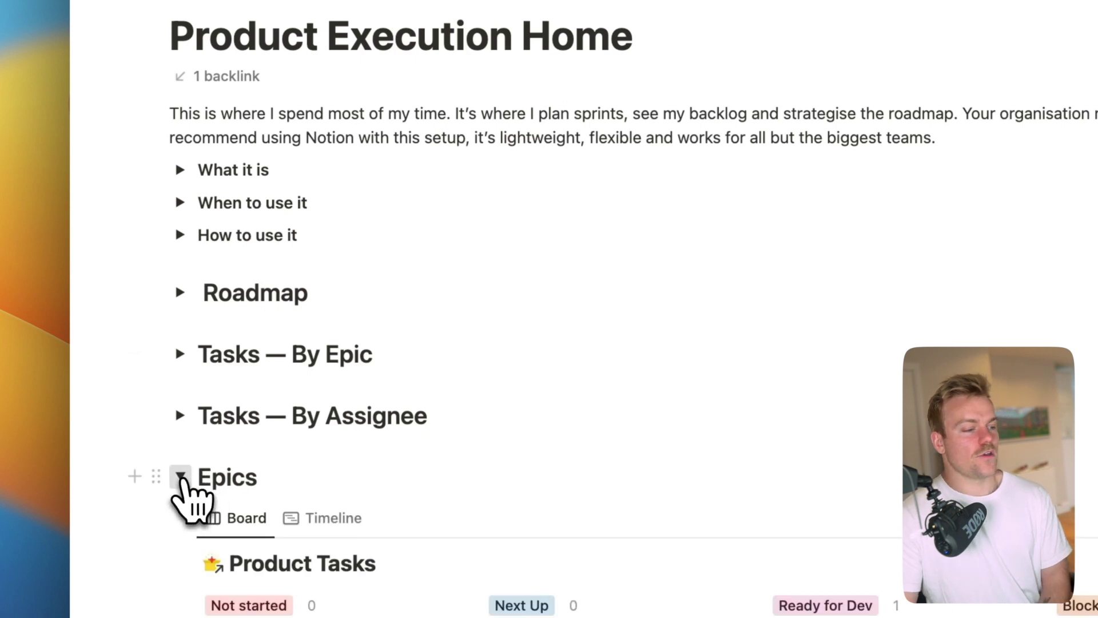
click(181, 477)
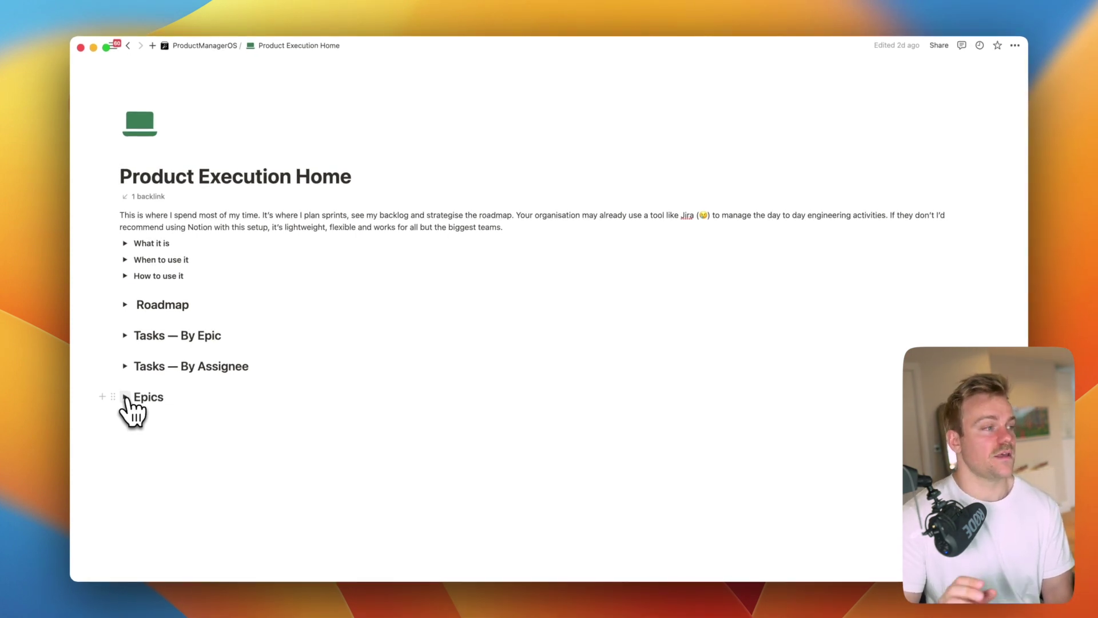
Return home and open the May 11, 2023 interview entry from the Customer Discovery calendar
click(195, 45)
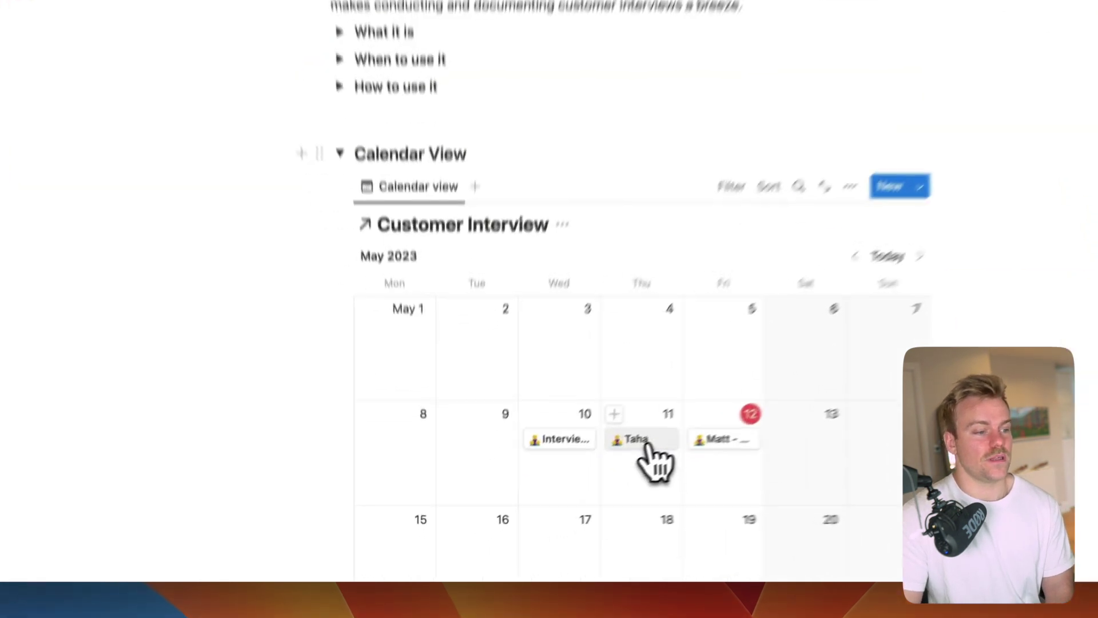
click(652, 452)
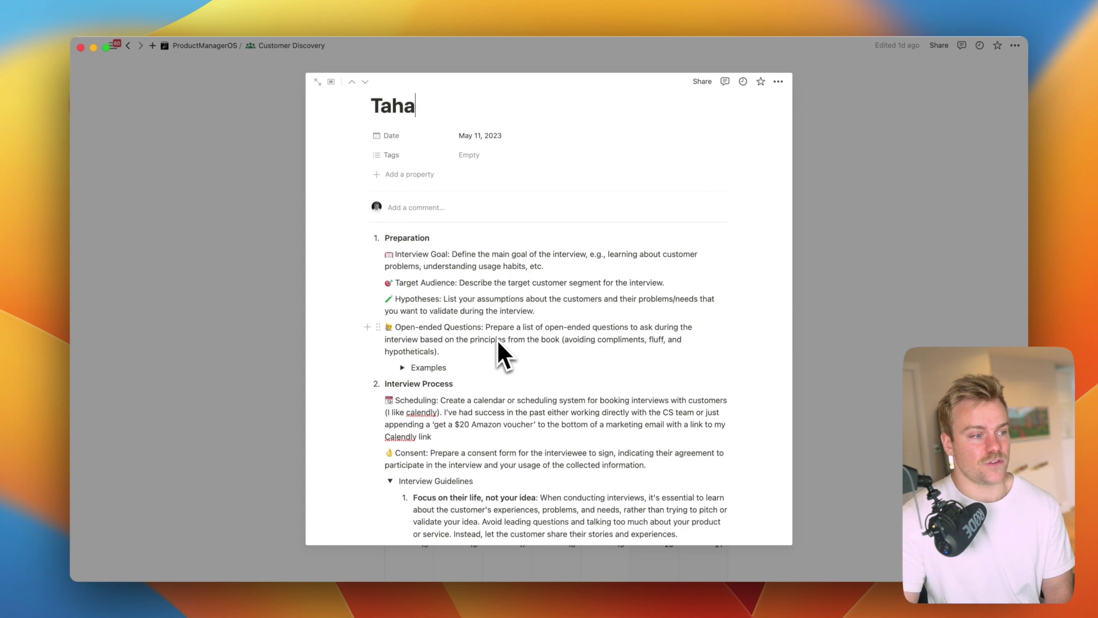
scroll(497, 338, down, 3)
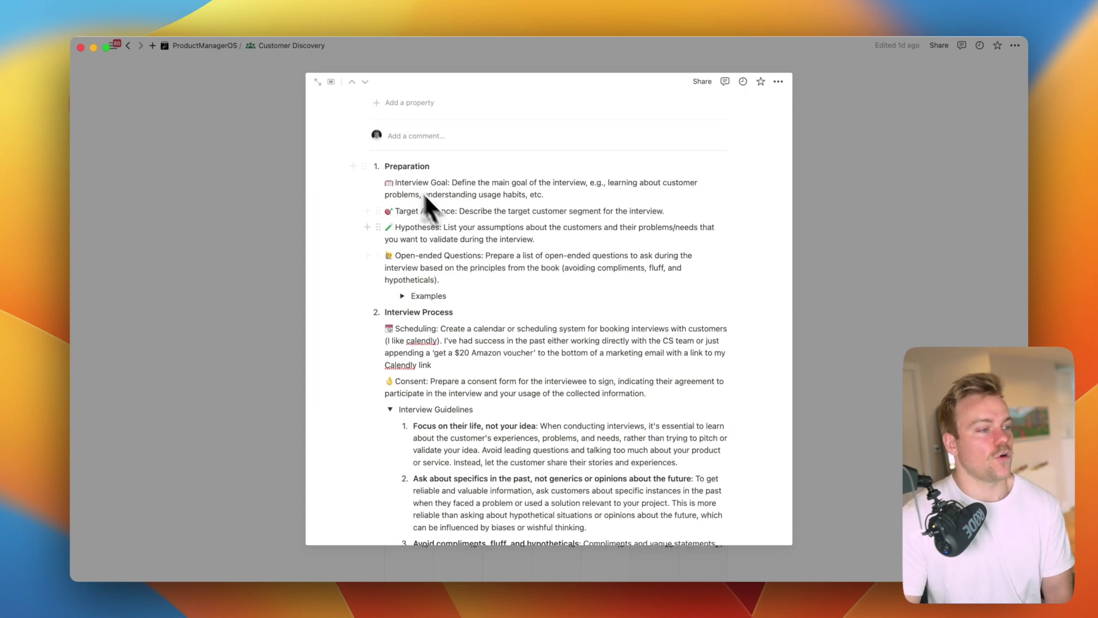
scroll(457, 287, down, 3)
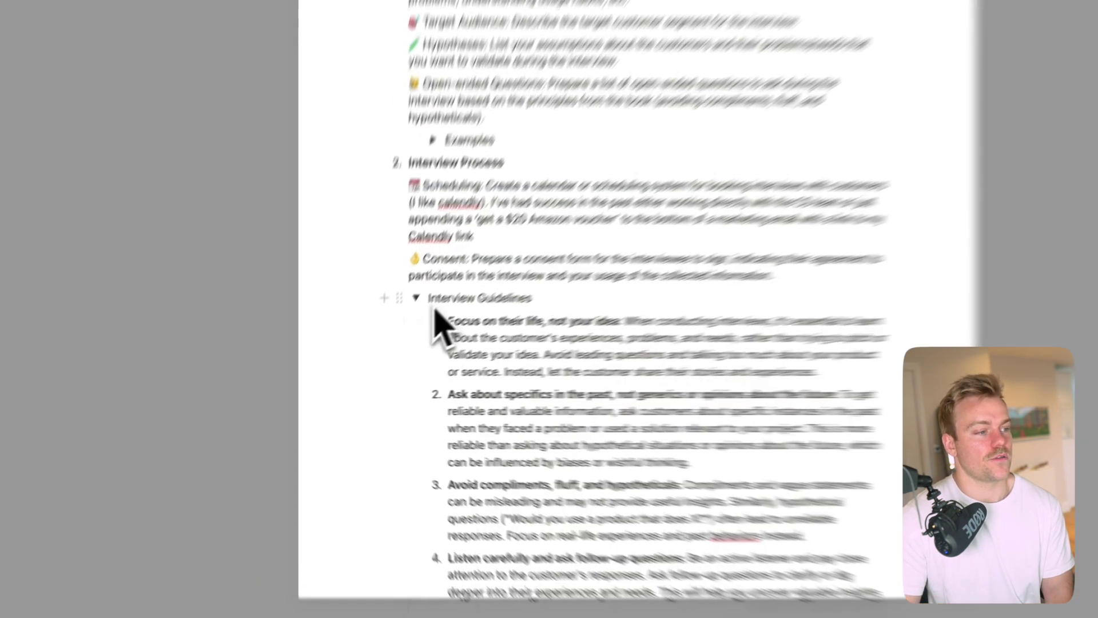
click(390, 330)
click(390, 330)
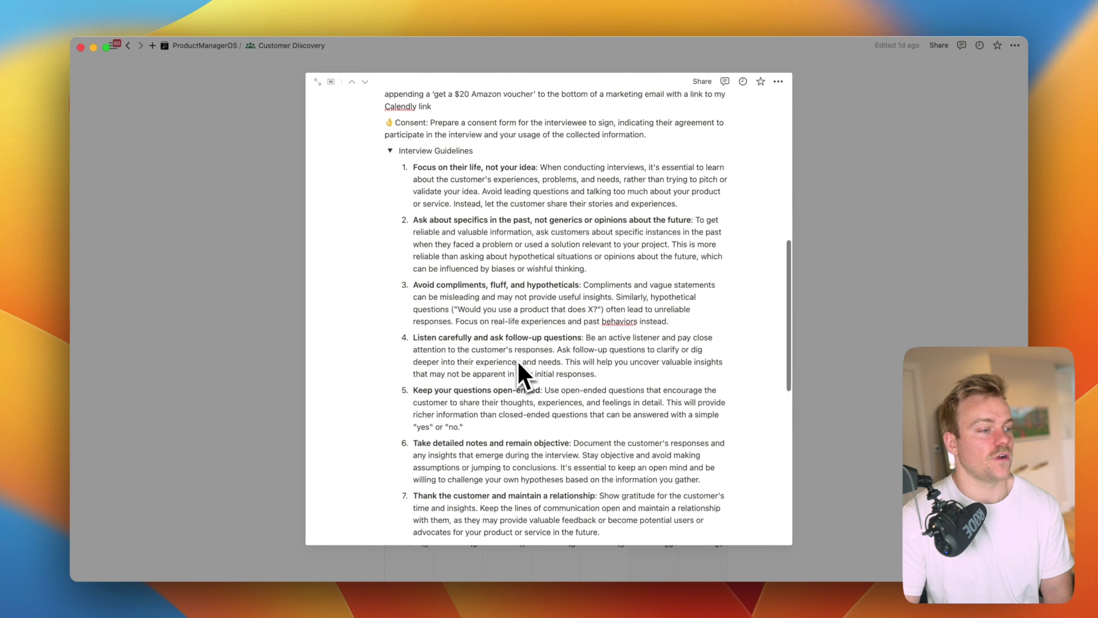
scroll(523, 426, down, 3)
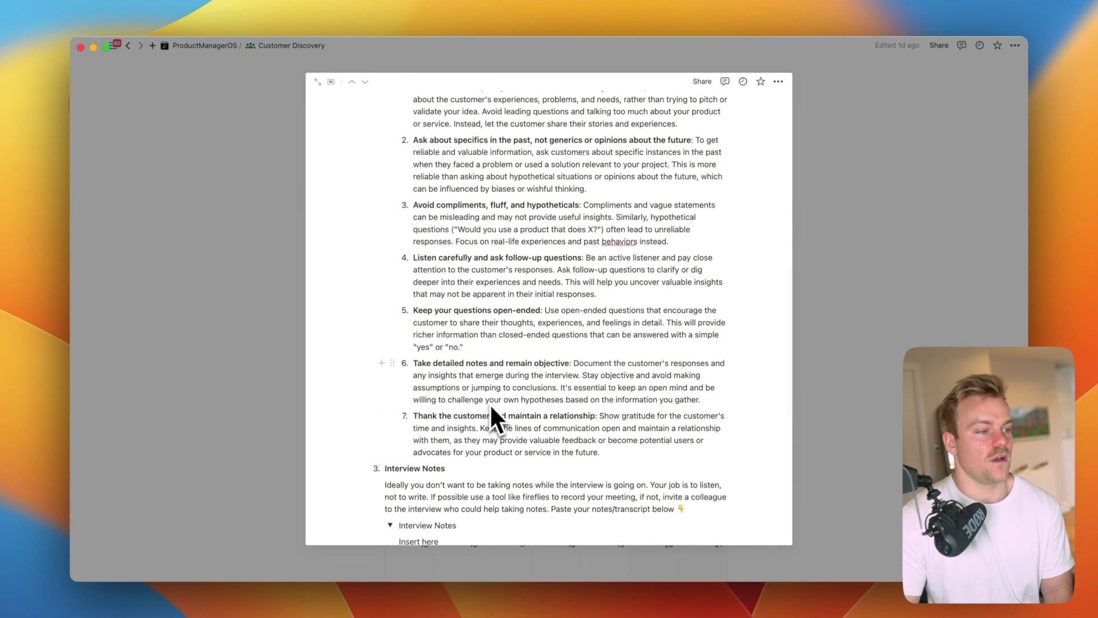
scroll(521, 332, down, 4)
scroll(522, 337, down, 3)
scroll(521, 337, down, 4)
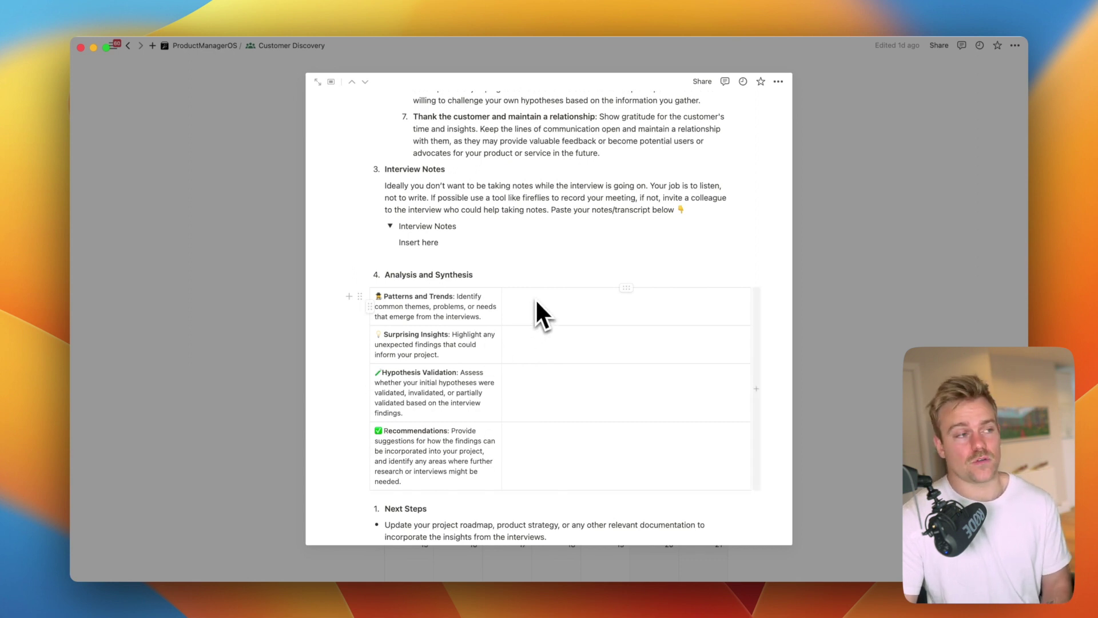
scroll(535, 298, up, 10)
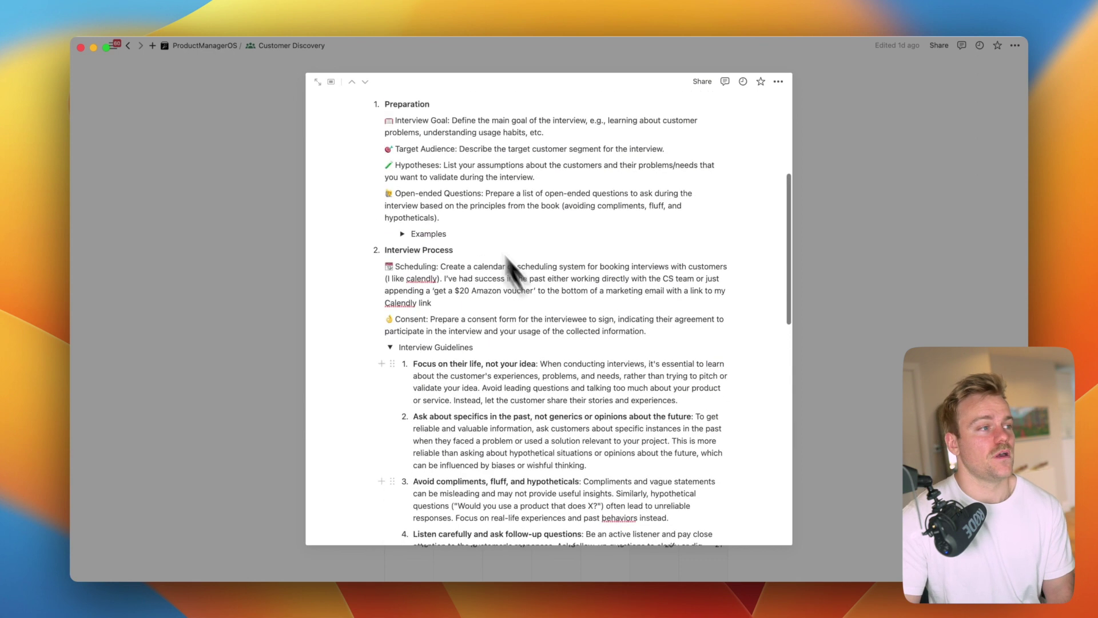
Close the Customer Discovery preview and open Go To Market Competitor Analysis from the home page
click(245, 269)
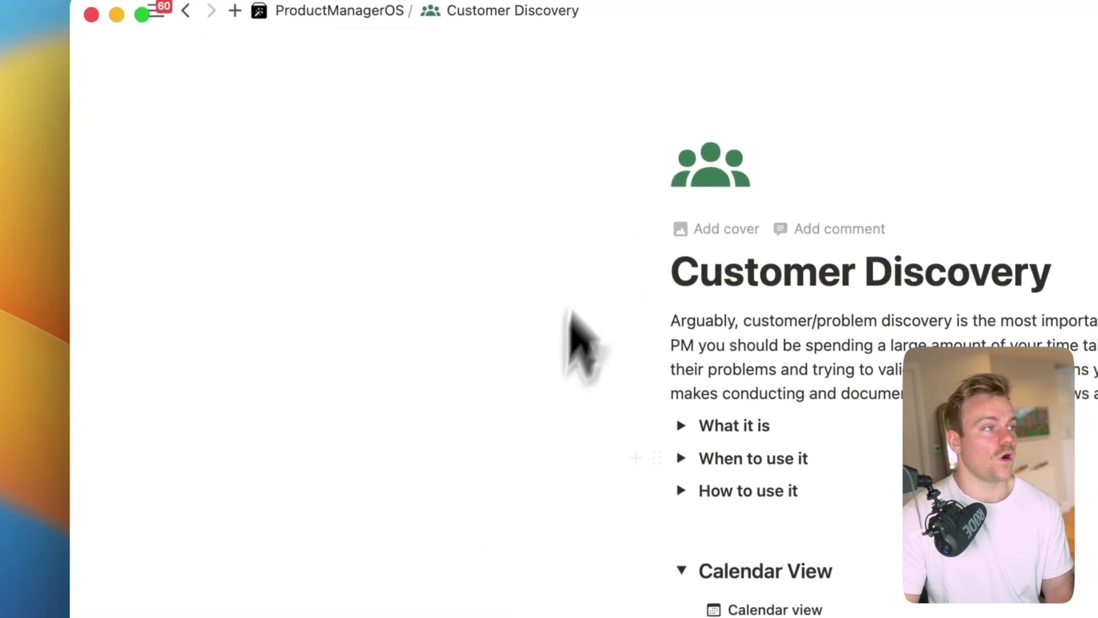
click(378, 11)
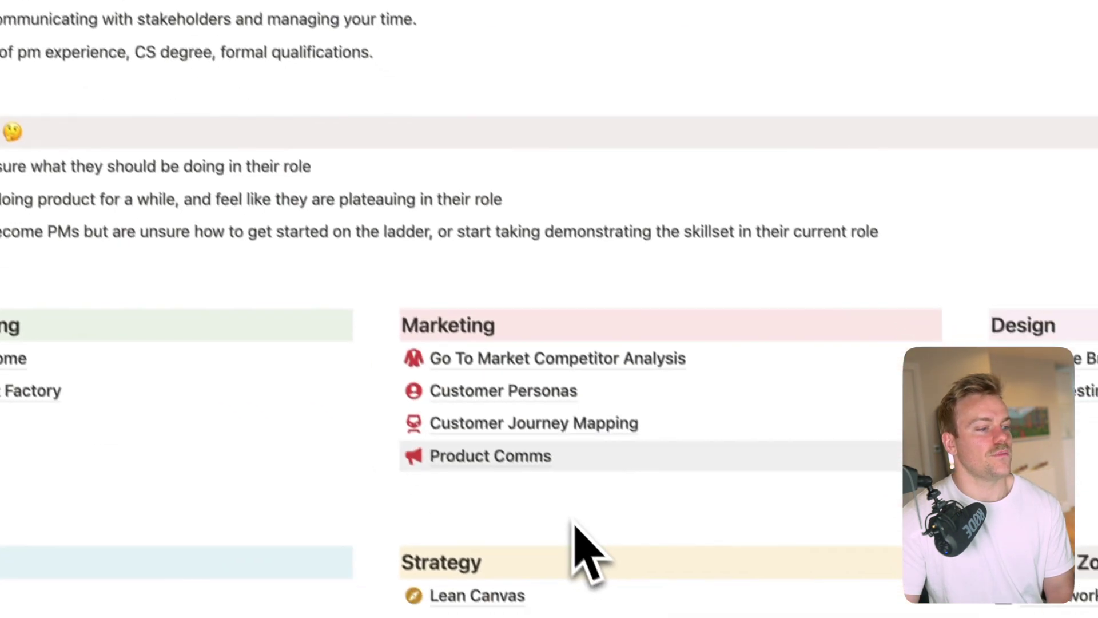
click(547, 355)
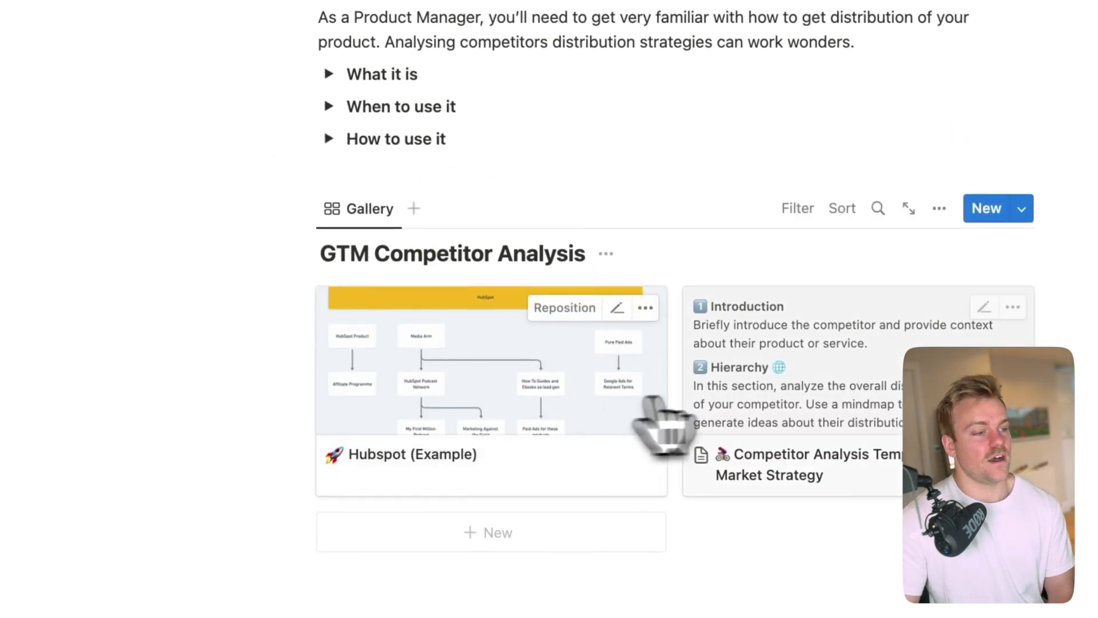
Read through the Hubspot (Example) competitor analysis, then close its preview
click(594, 407)
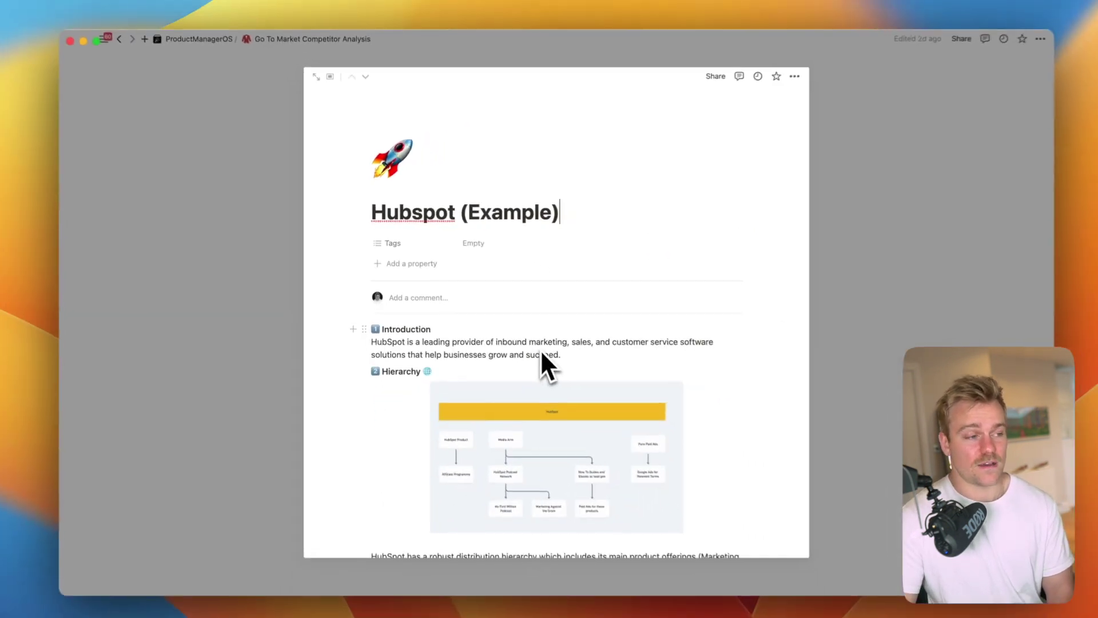
scroll(533, 369, down, 5)
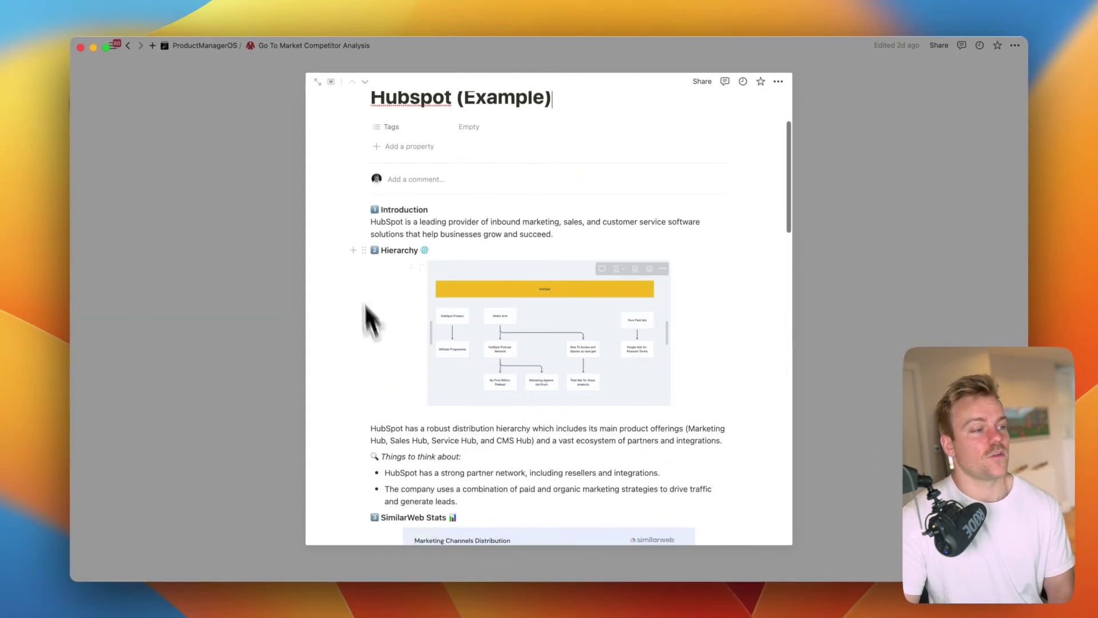
scroll(520, 329, down, 7)
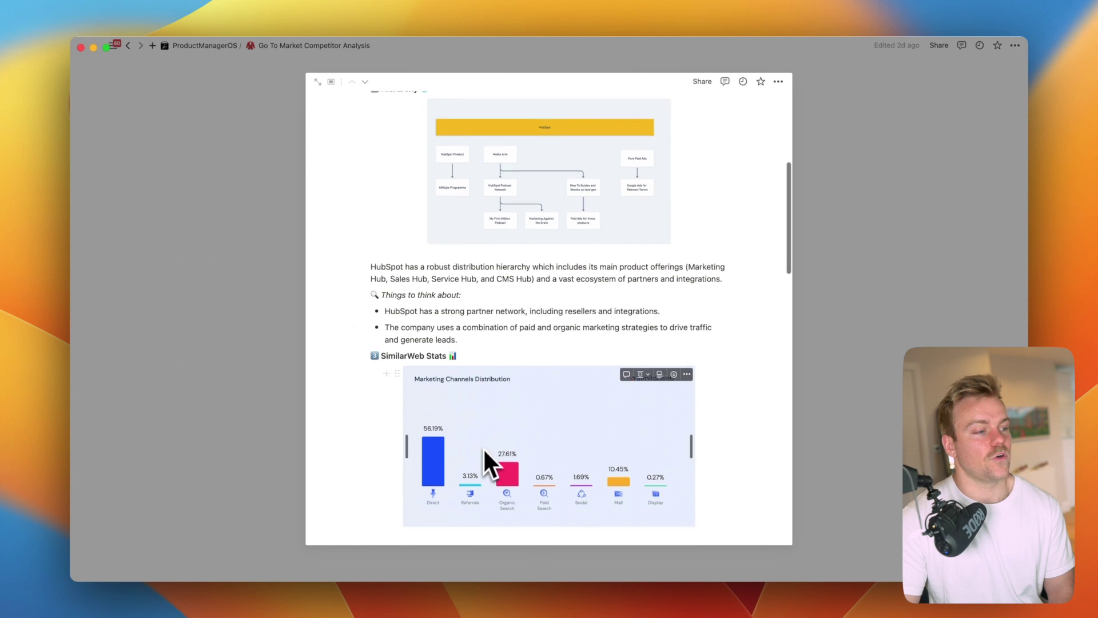
scroll(485, 452, down, 2)
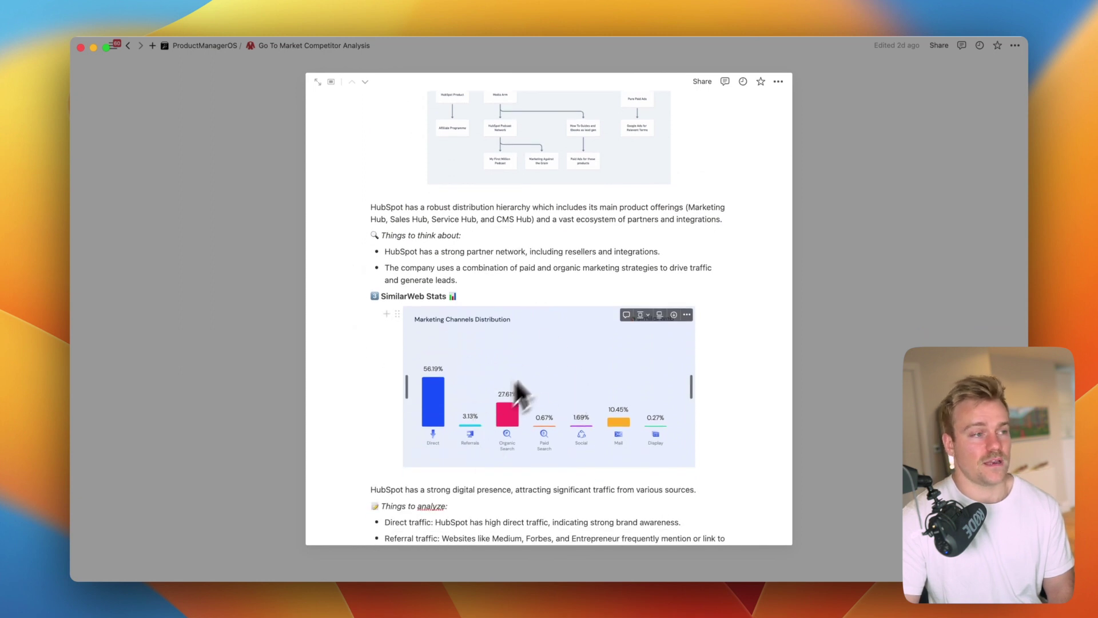
scroll(507, 251, down, 7)
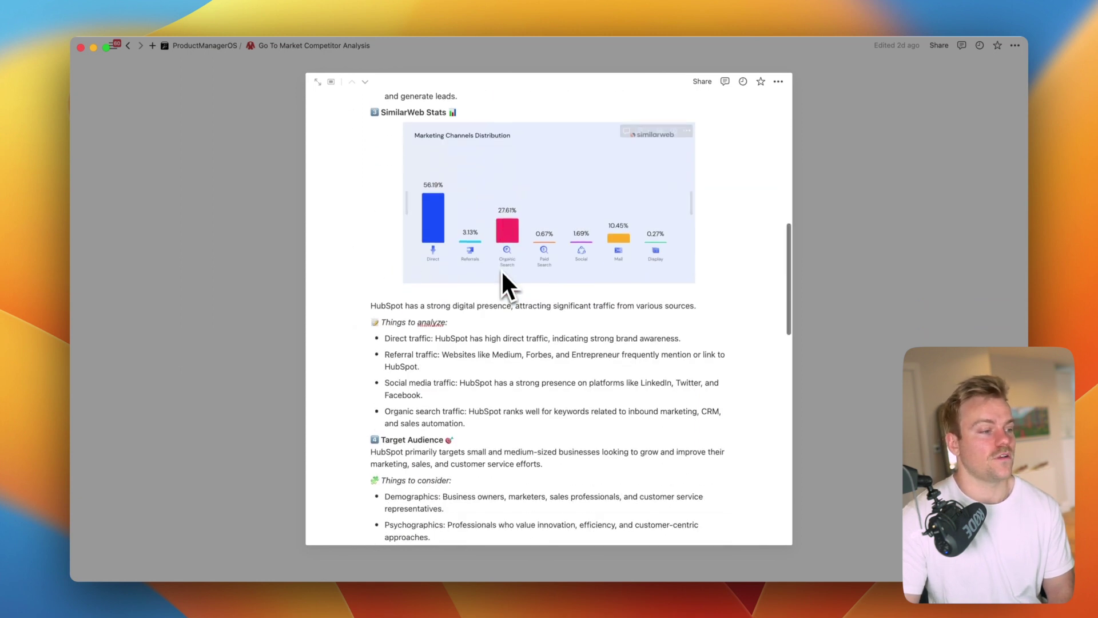
scroll(553, 349, down, 7)
scroll(553, 349, down, 8)
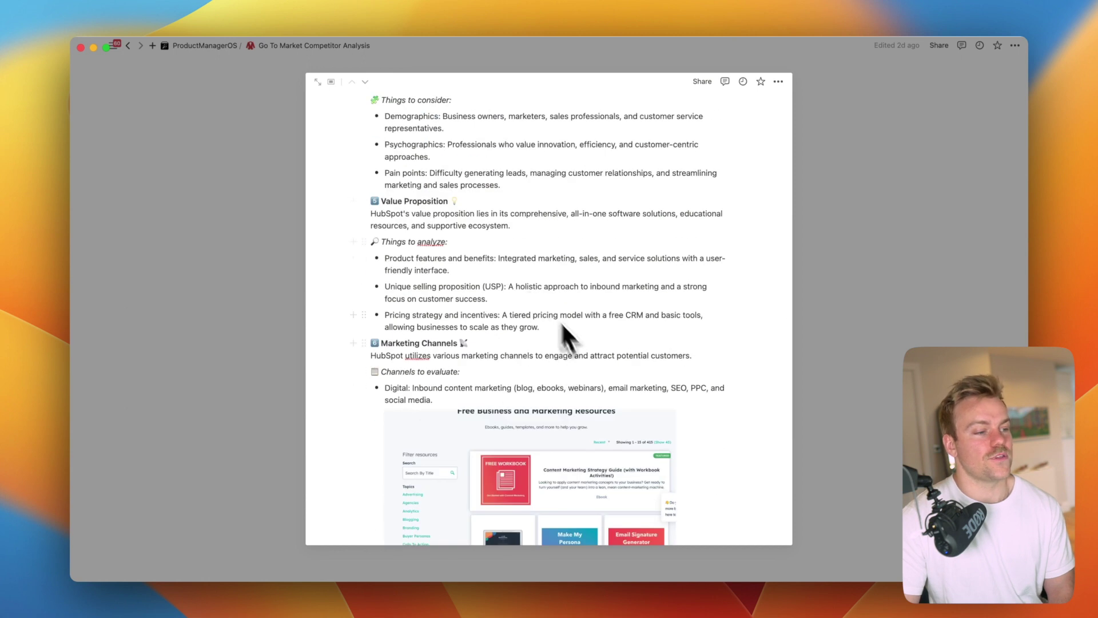
scroll(567, 330, down, 6)
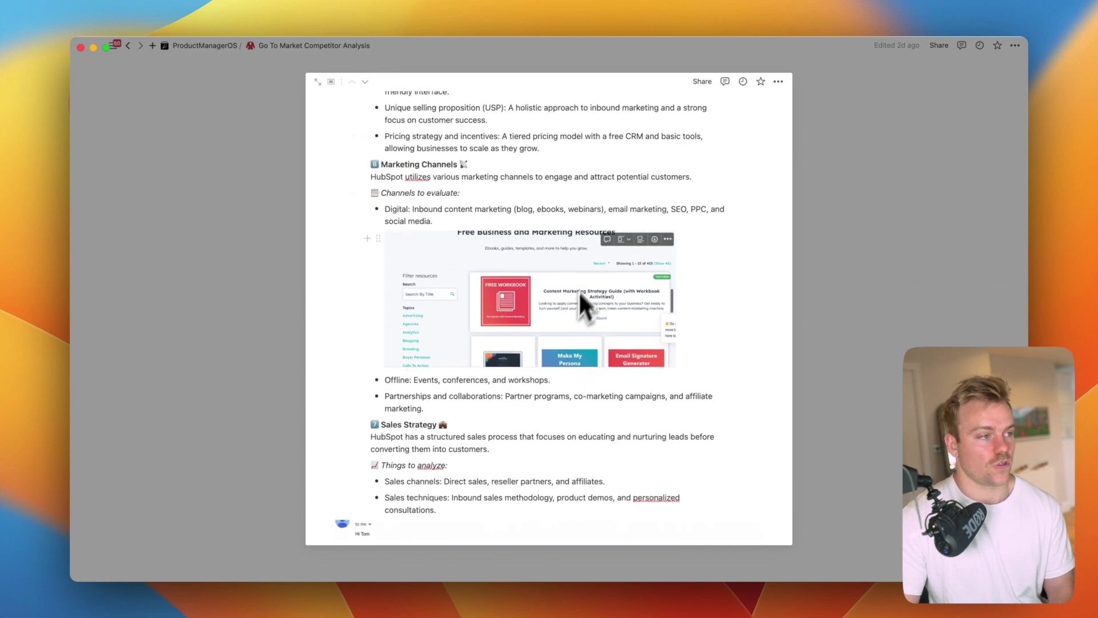
scroll(536, 343, down, 10)
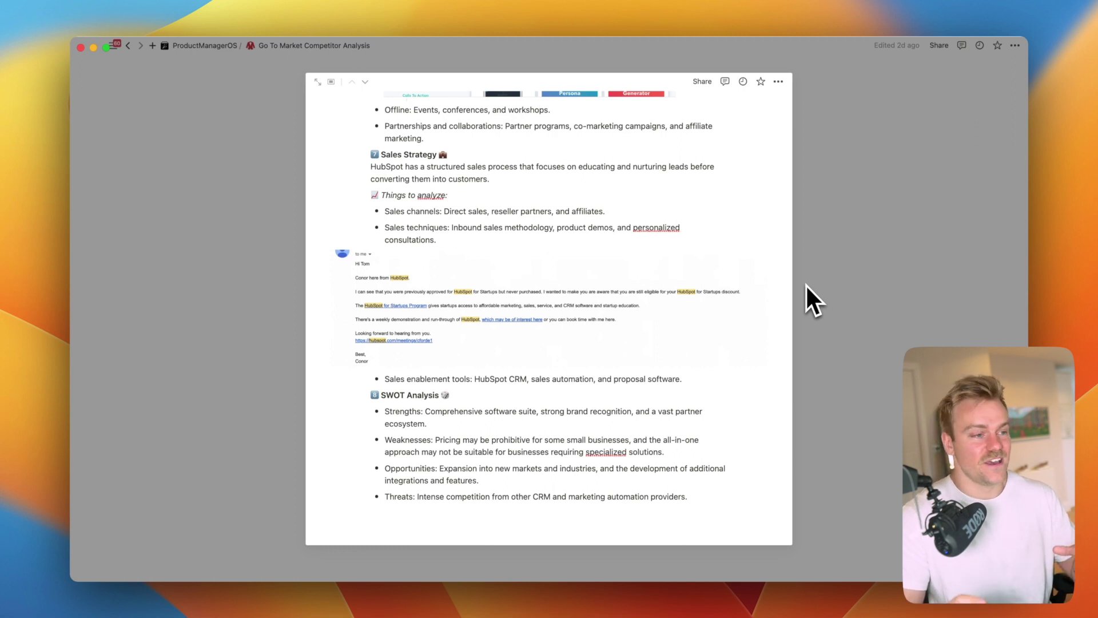
scroll(705, 316, up, 20)
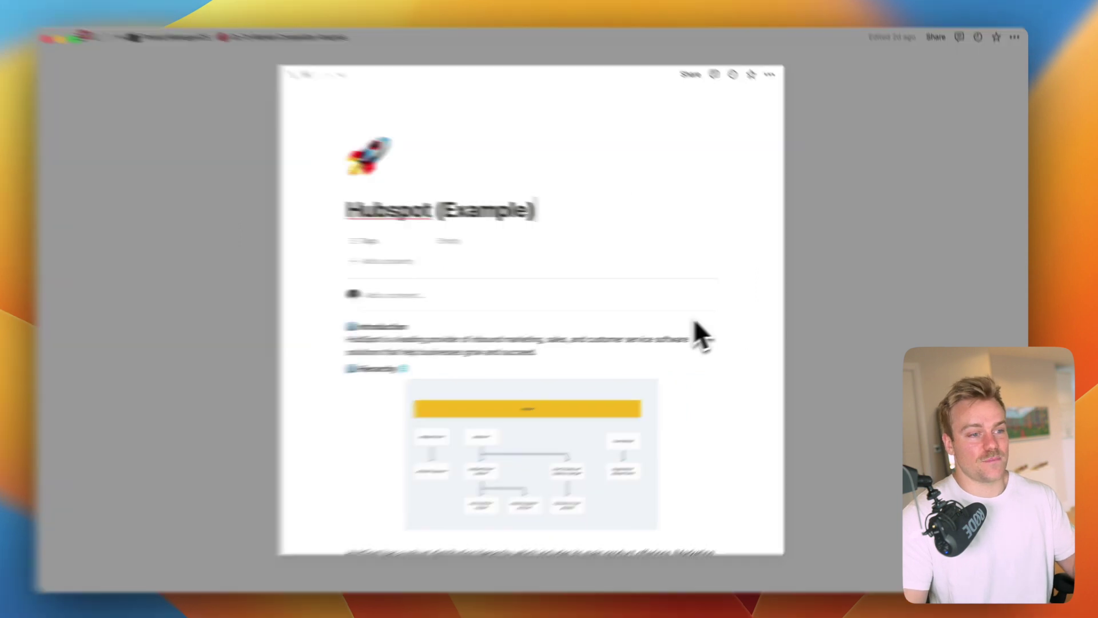
key(Escape)
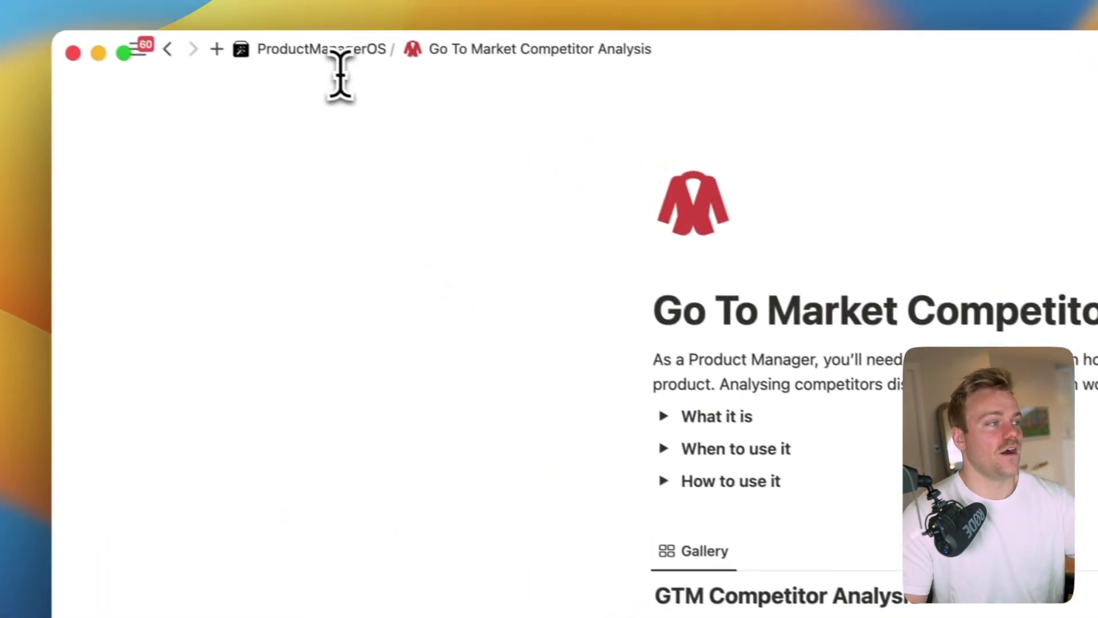
Open Customer Personas from the Marketing list and open one of its example persona cards
click(355, 54)
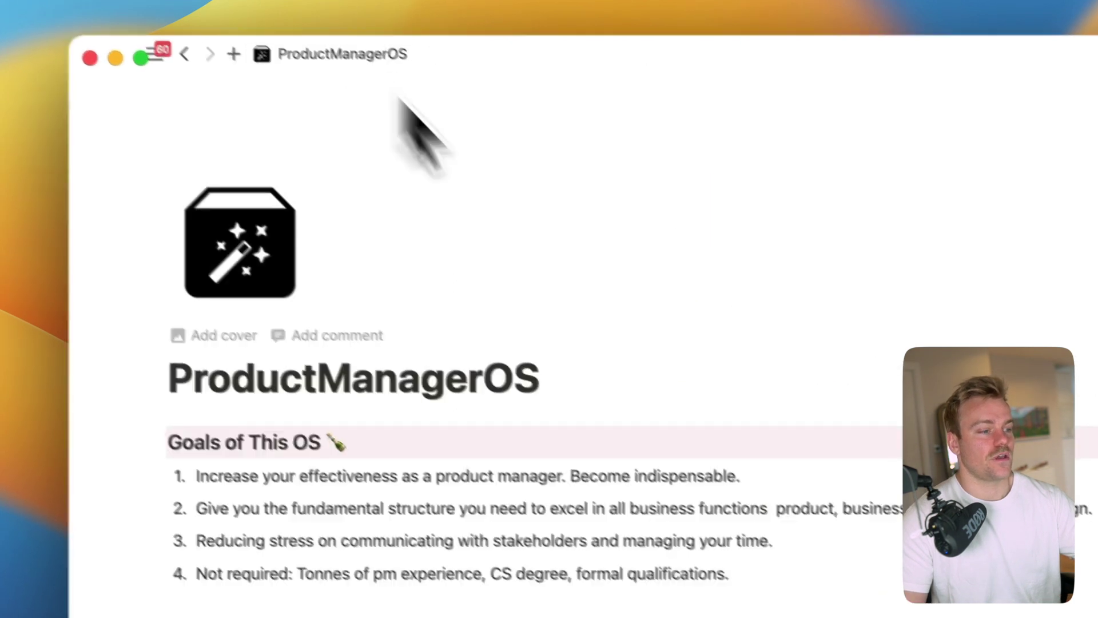
scroll(440, 143, down, 5)
click(563, 496)
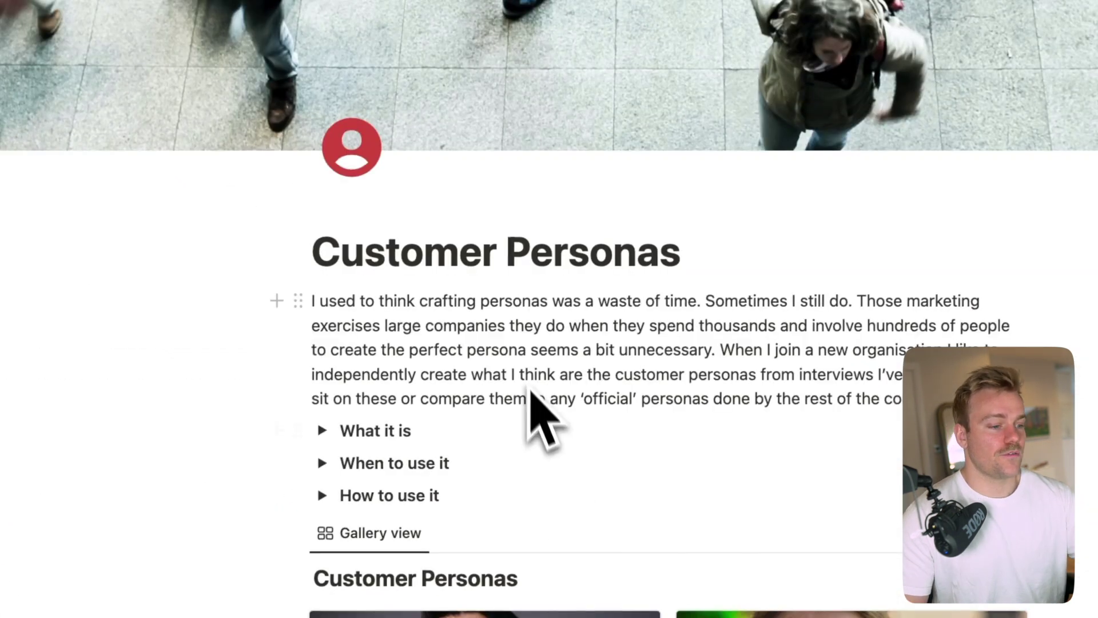
scroll(534, 406, down, 5)
click(534, 393)
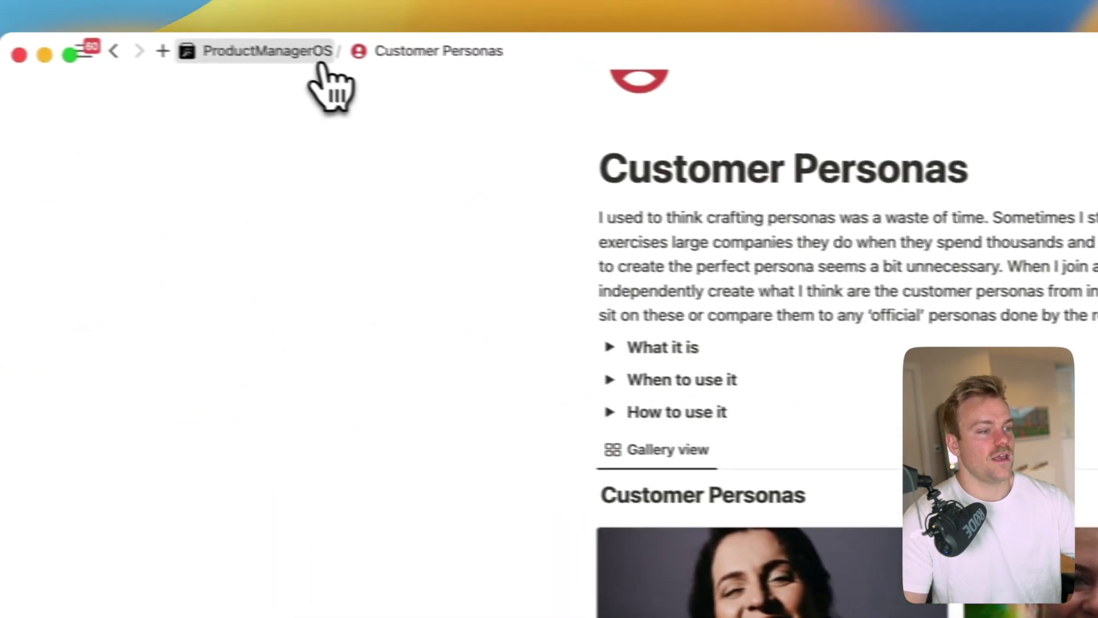
Open Customer Journey Mapping and preview the Awareness stage, then close it
click(319, 54)
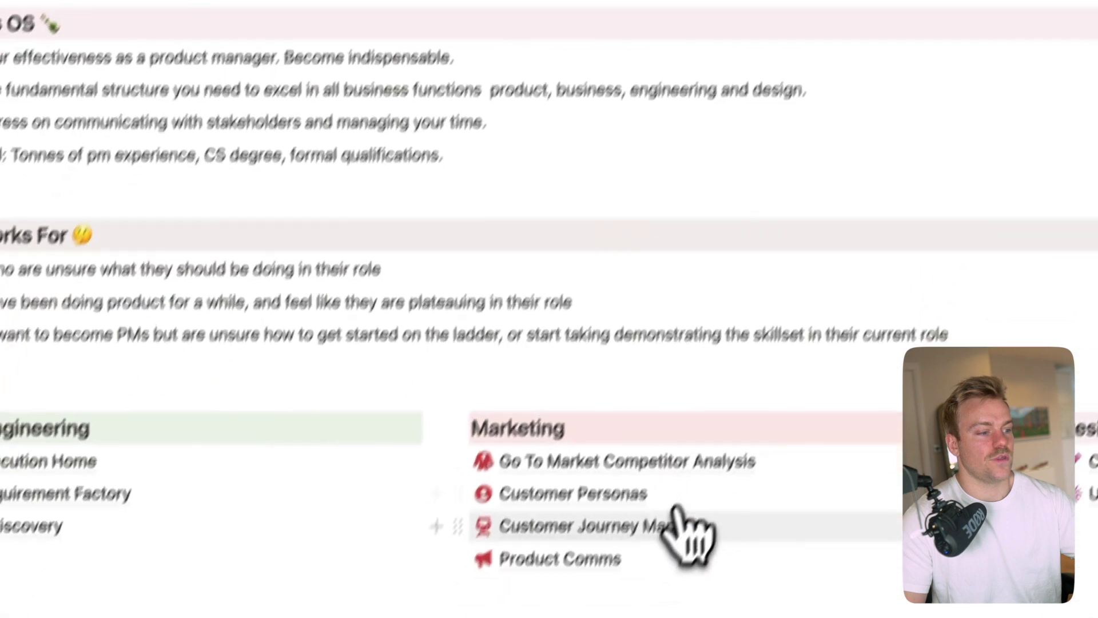
click(675, 509)
scroll(715, 497, down, 3)
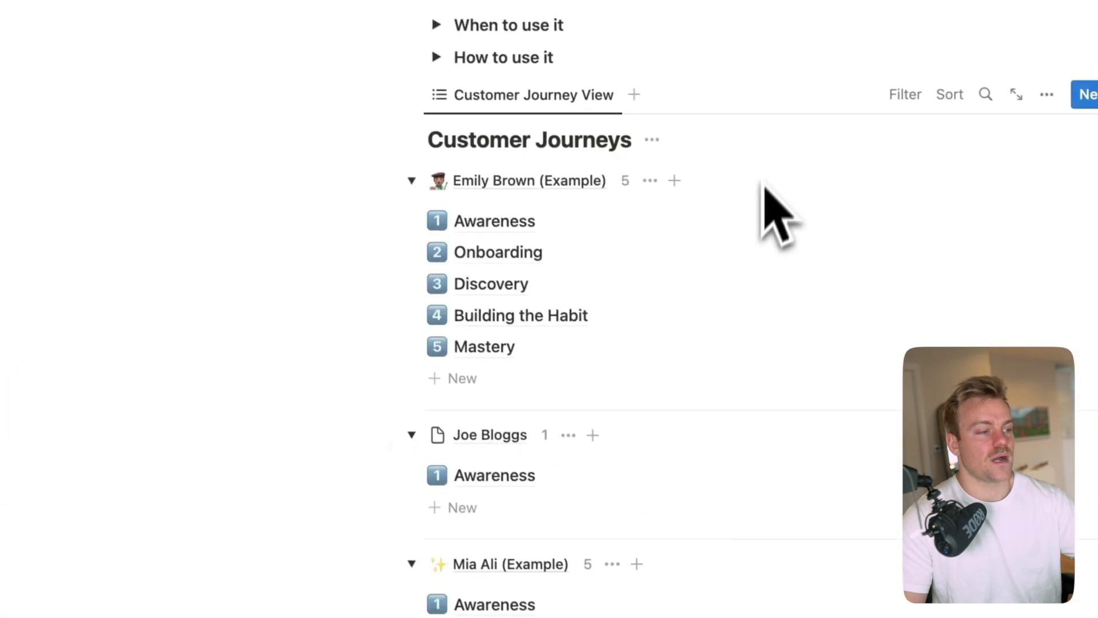
scroll(779, 203, down, 3)
scroll(743, 171, up, 6)
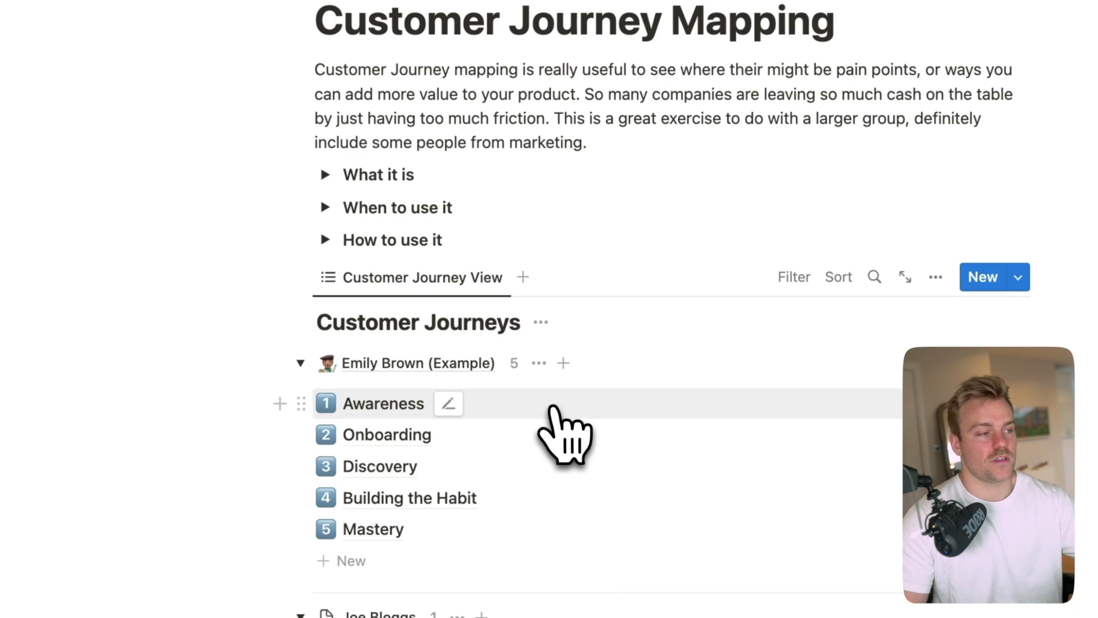
click(552, 408)
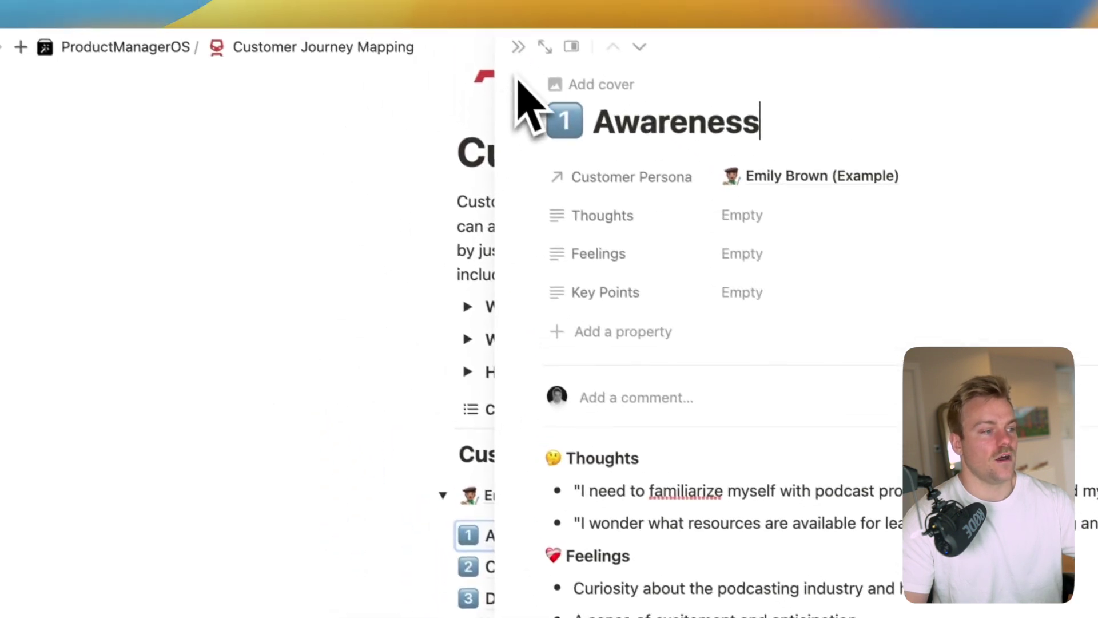
key(Escape)
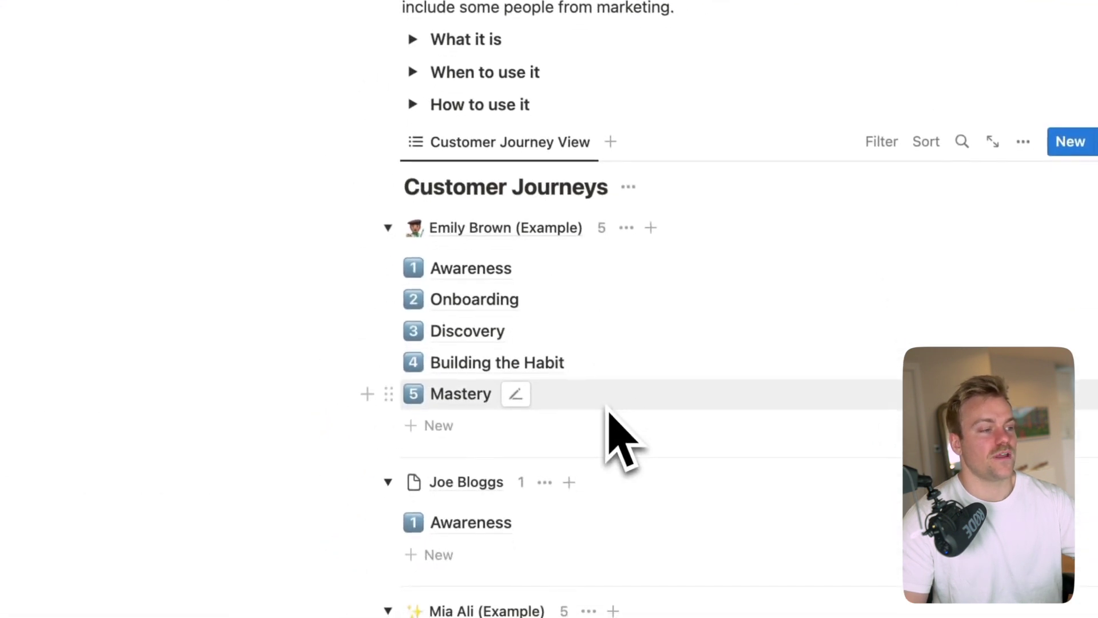
Preview the Onboarding journey stage details, then close it
scroll(451, 417, down, 2)
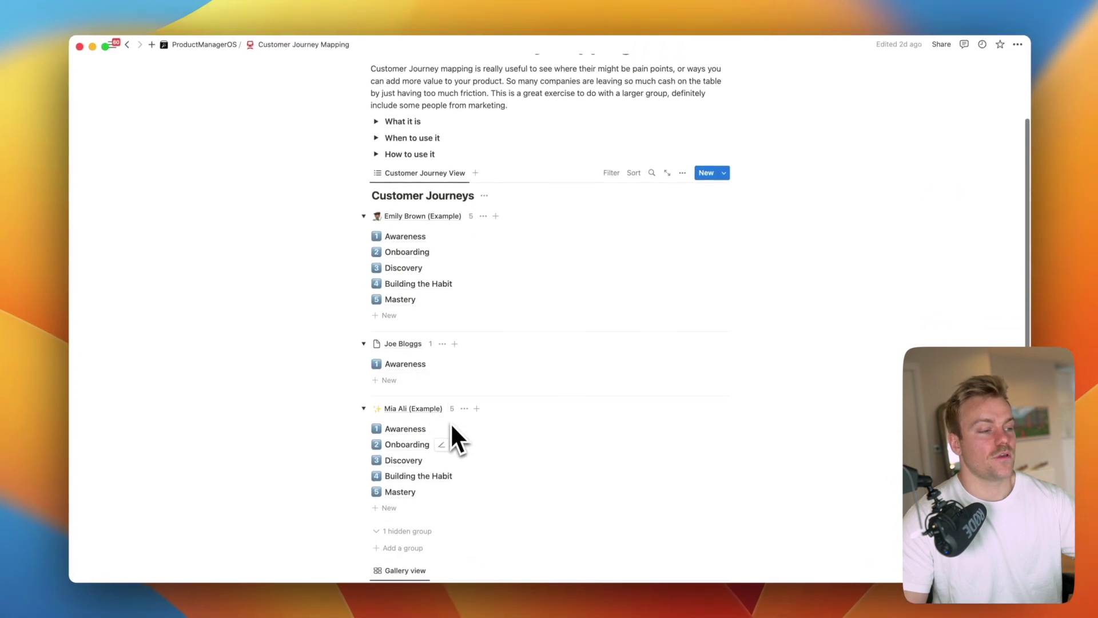
scroll(450, 438, down, 3)
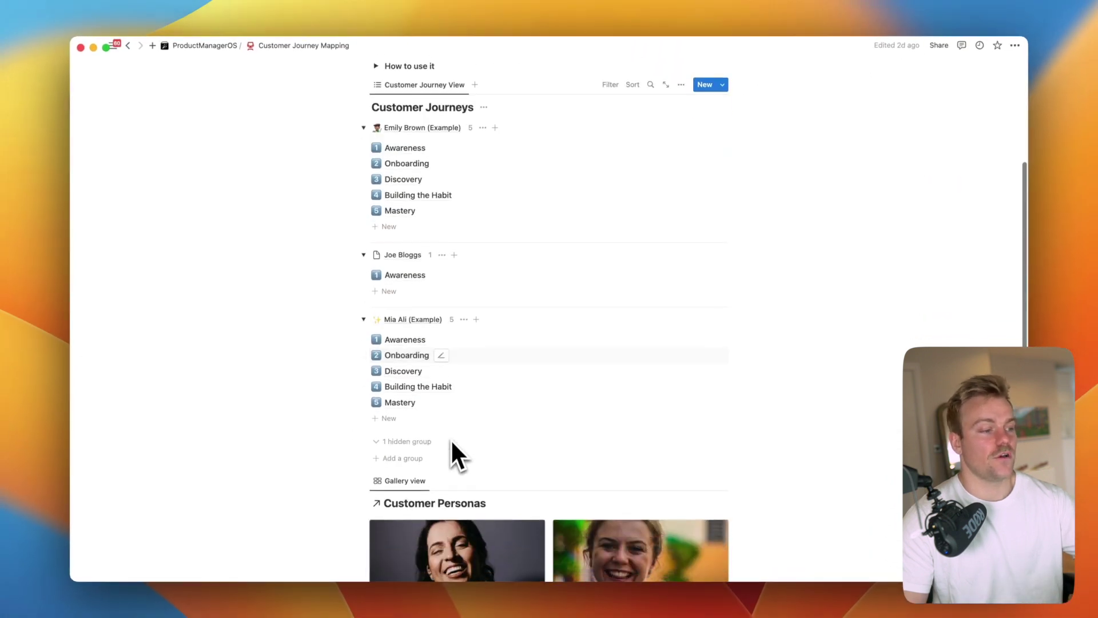
scroll(451, 438, up, 5)
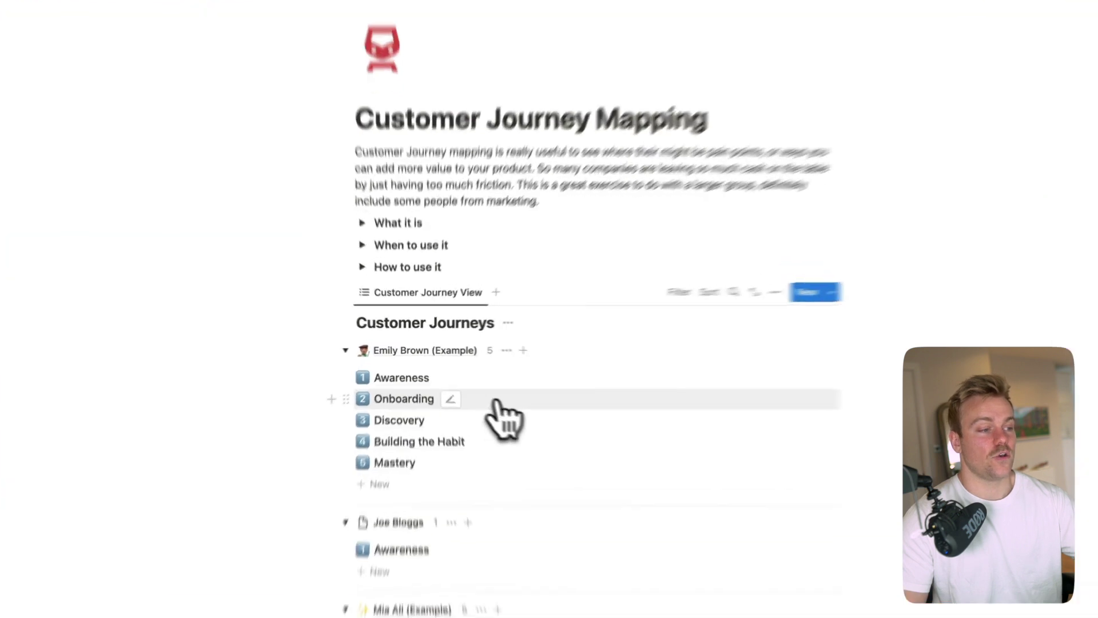
click(424, 387)
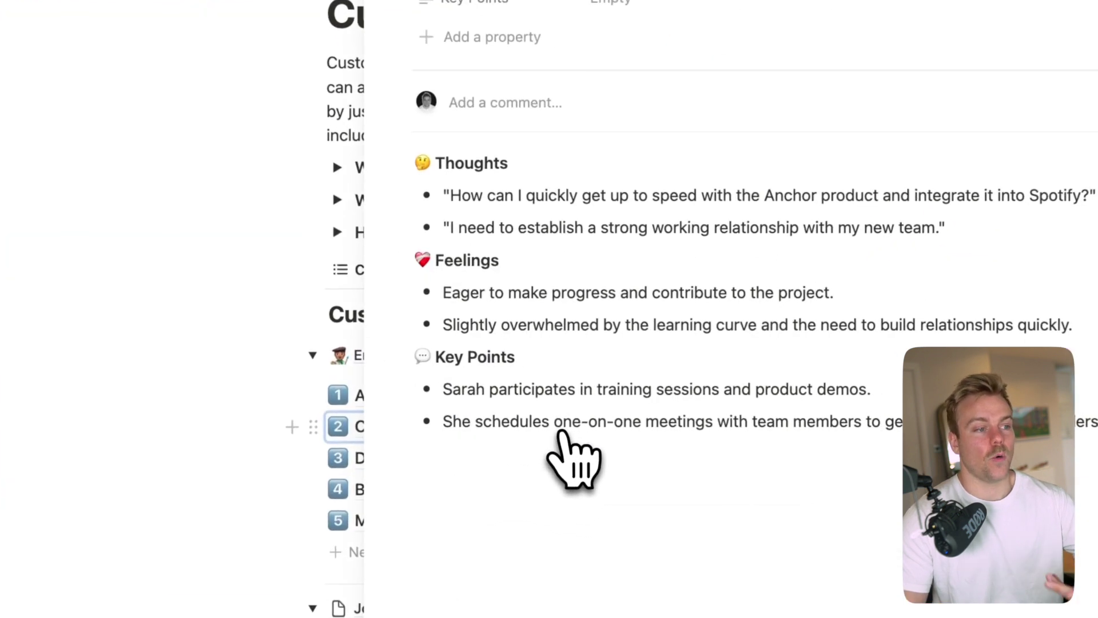
key(Escape)
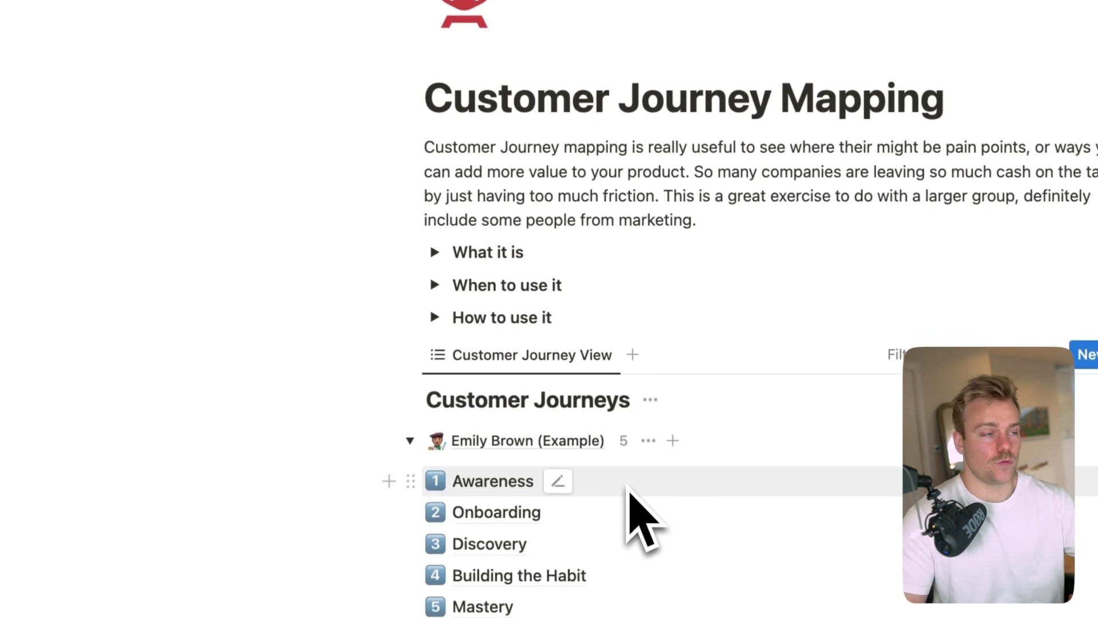
Open Product Comms and run the Internal + External Announcement button to create 3 pages
click(368, 57)
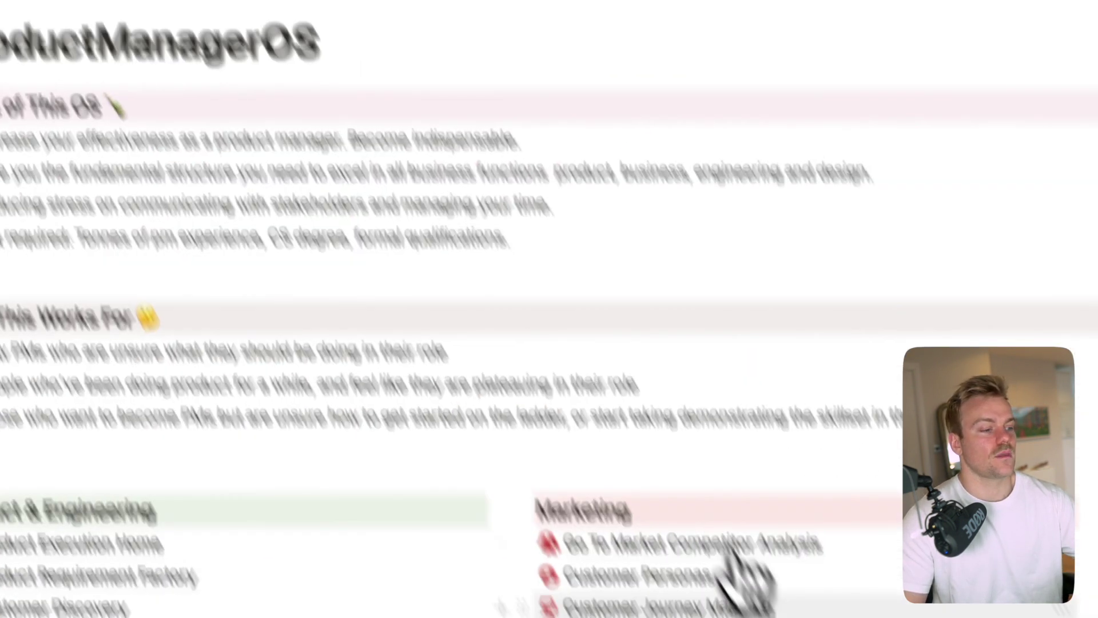
click(658, 511)
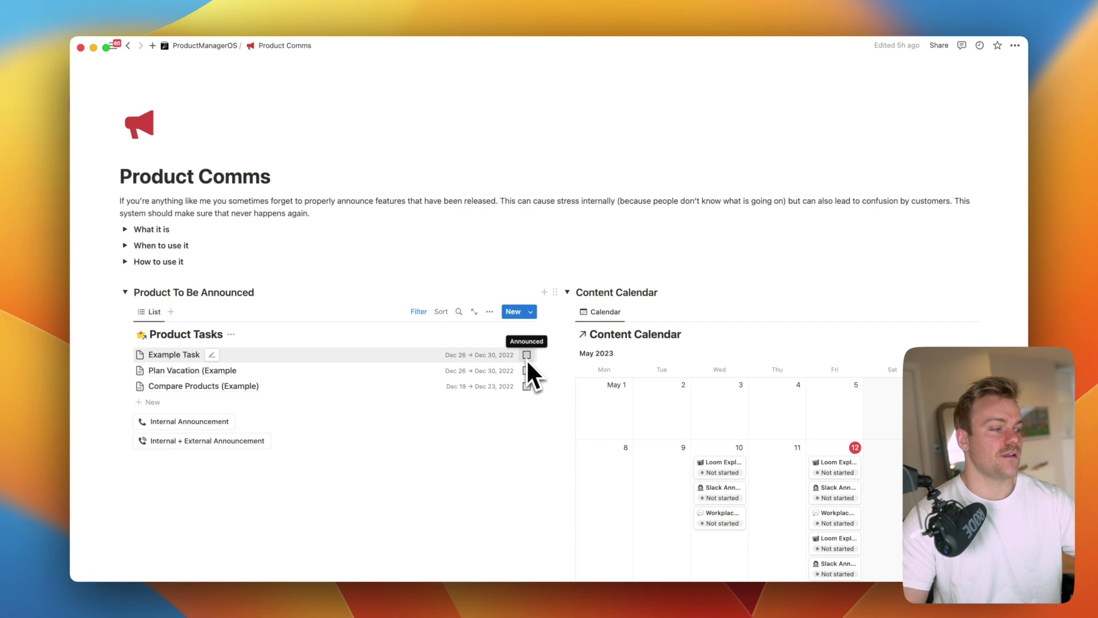
click(228, 439)
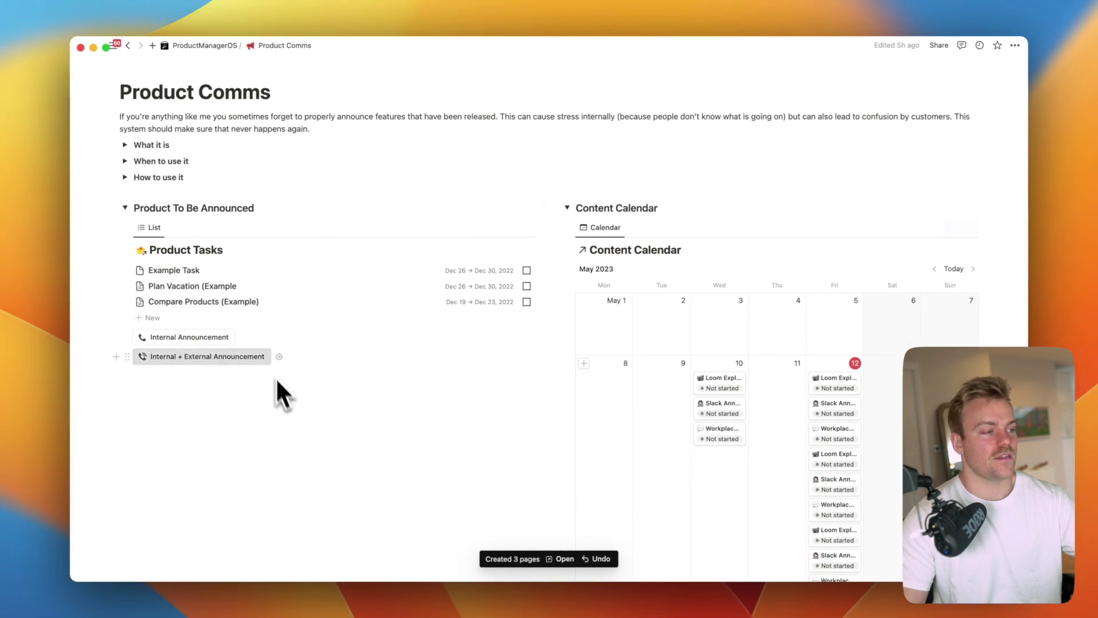
scroll(269, 355, up, 3)
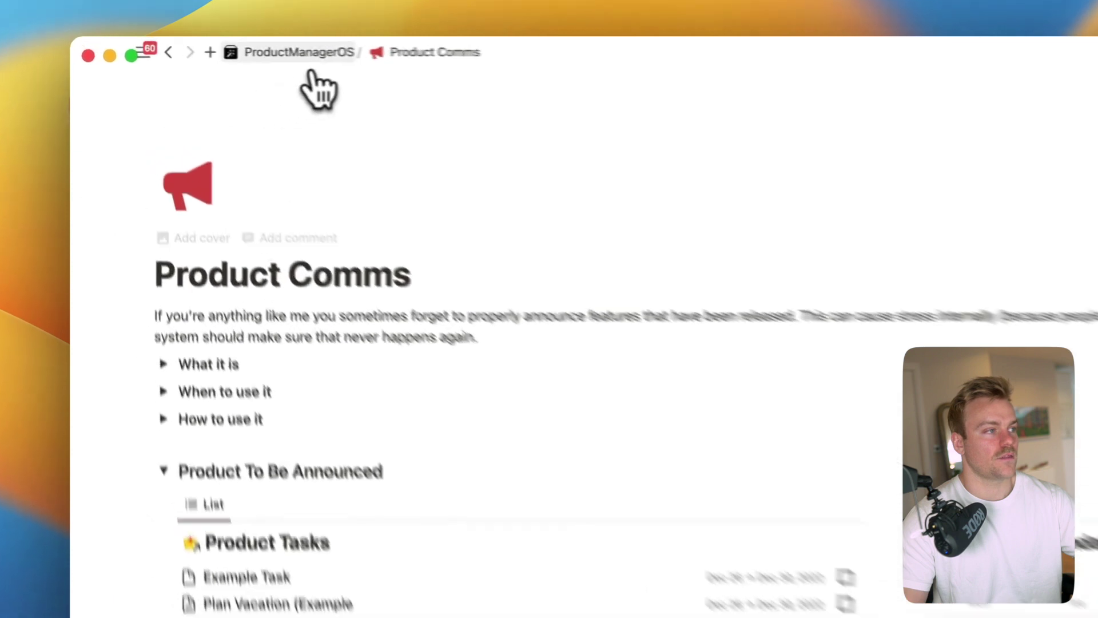
Open Creative Briefs and review the Brand Refresh Brief in side peek, then close it
click(303, 53)
scroll(478, 343, down, 10)
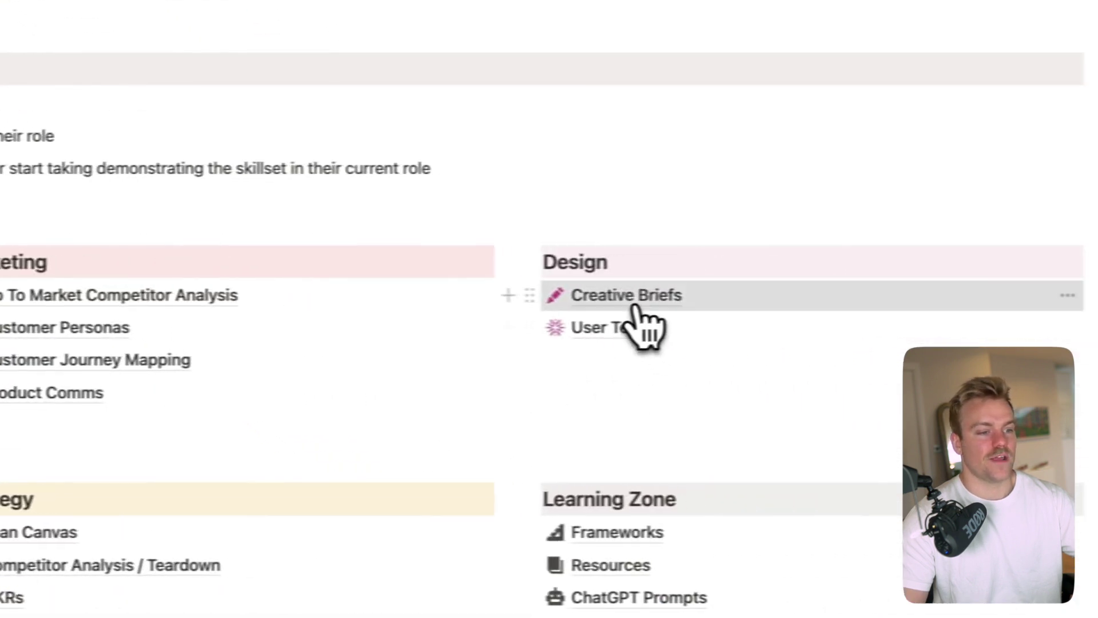
click(631, 306)
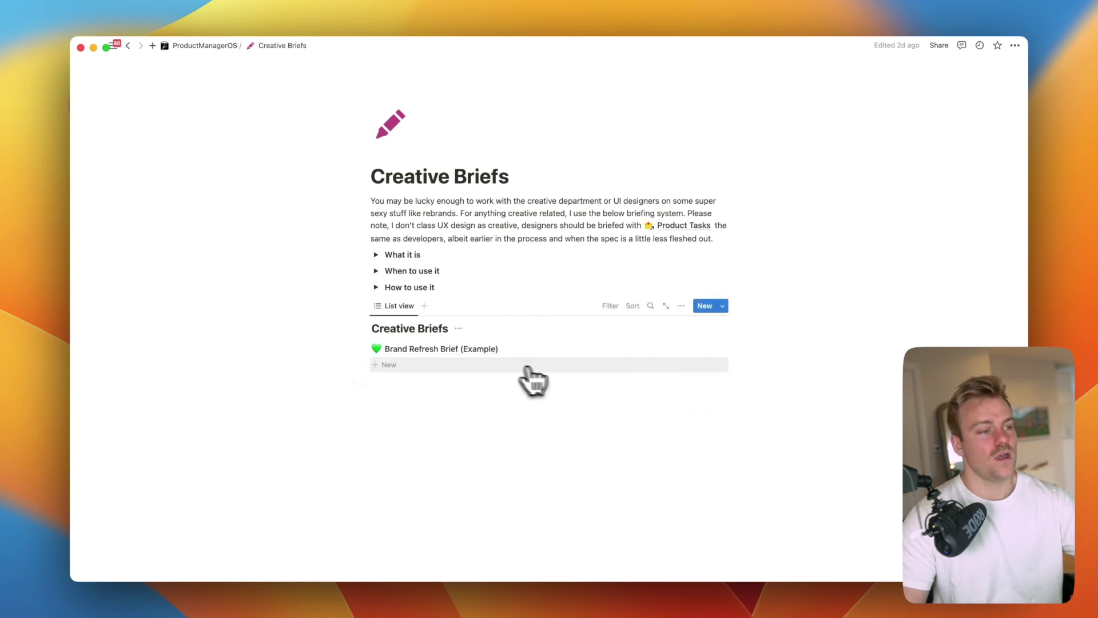
click(498, 354)
scroll(697, 490, down, 10)
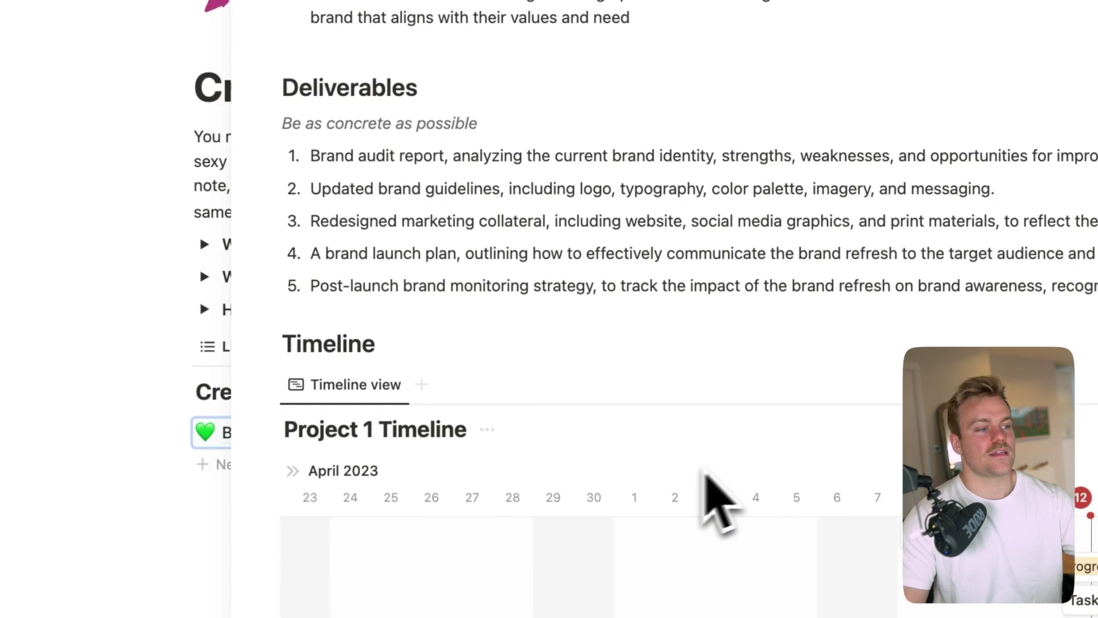
scroll(658, 515, up, 10)
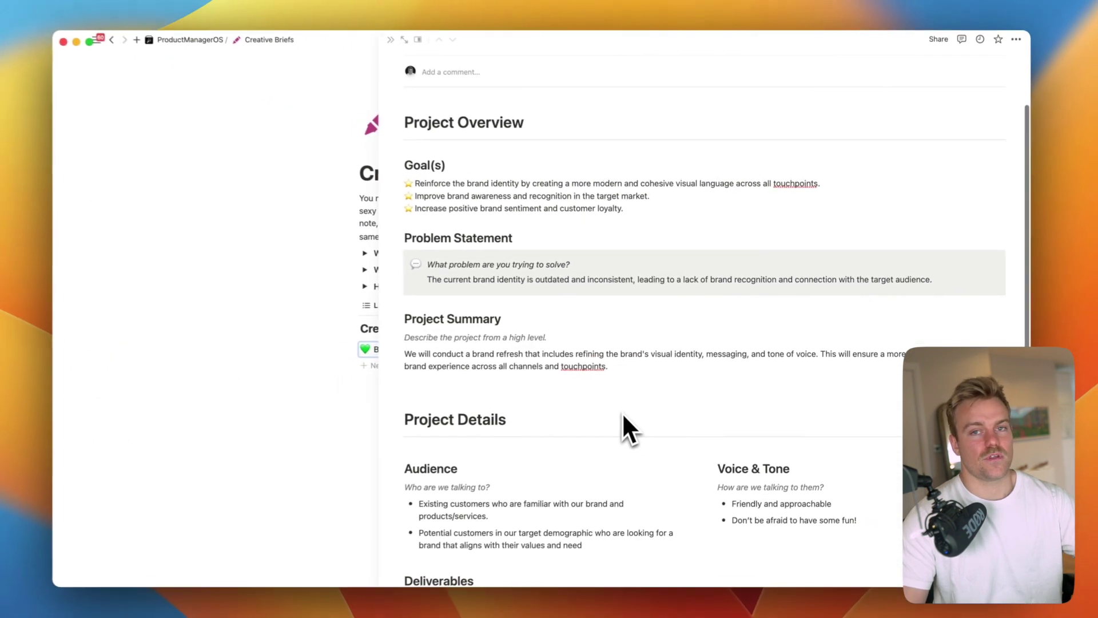
scroll(628, 413, up, 3)
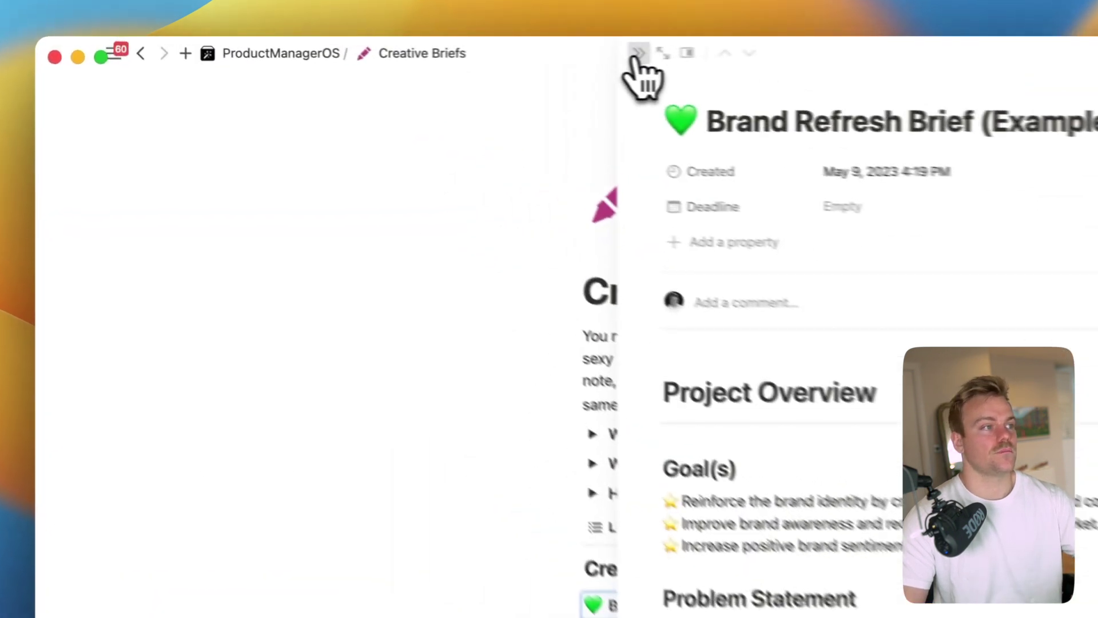
click(401, 45)
Return to the ProductManagerOS home and open the User Testing page
click(295, 54)
scroll(821, 466, down, 10)
click(809, 495)
scroll(798, 486, down, 5)
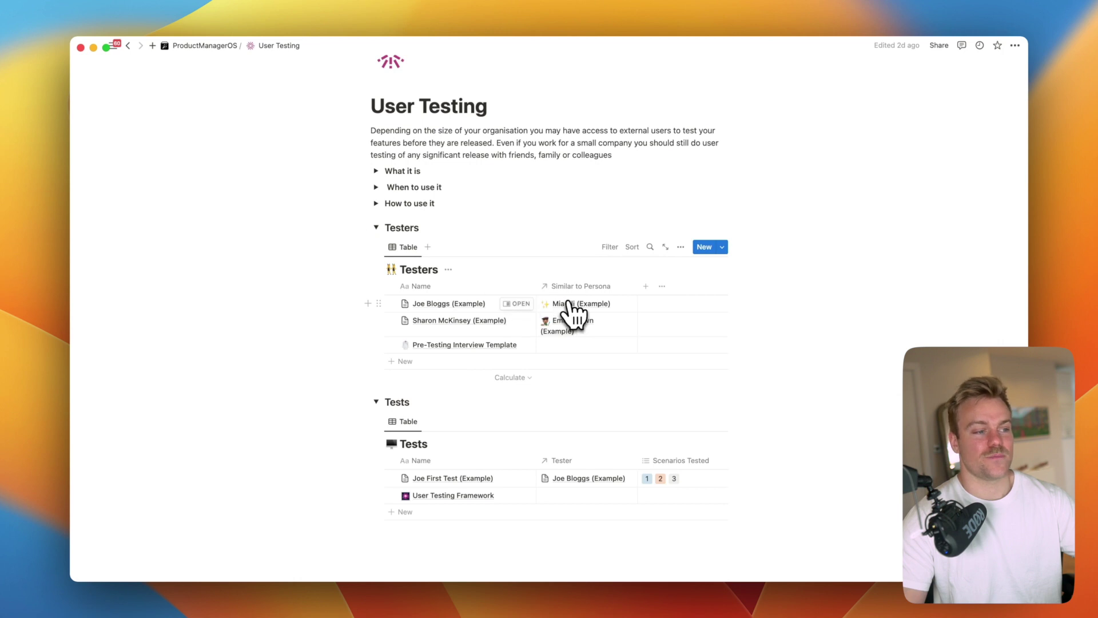
Preview the first example tester's page in side peek, then close it
click(517, 303)
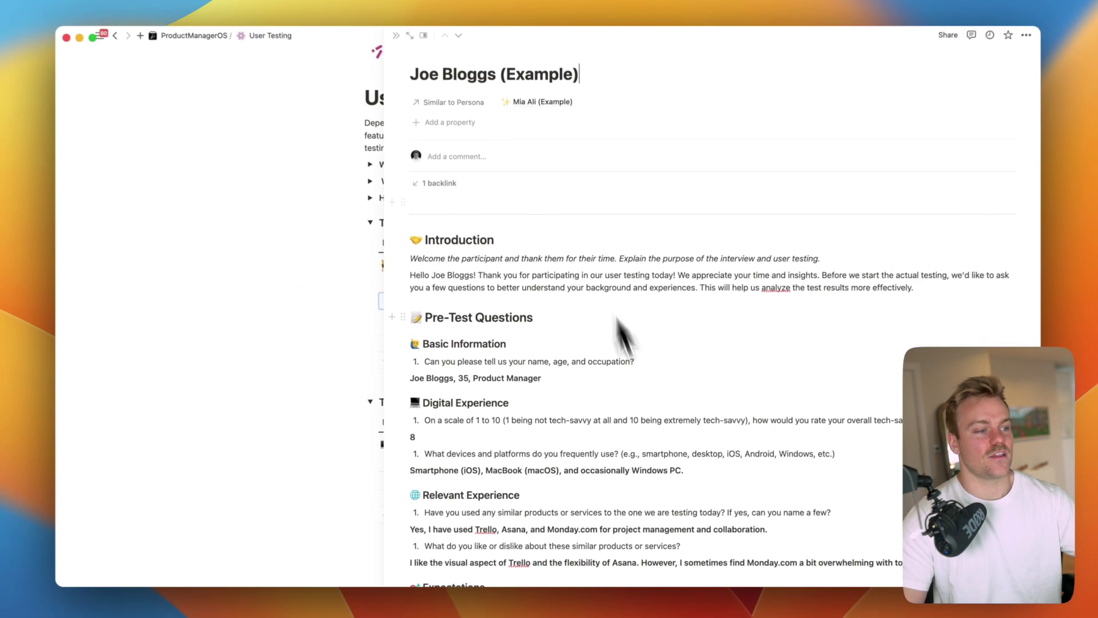
scroll(618, 320, down, 5)
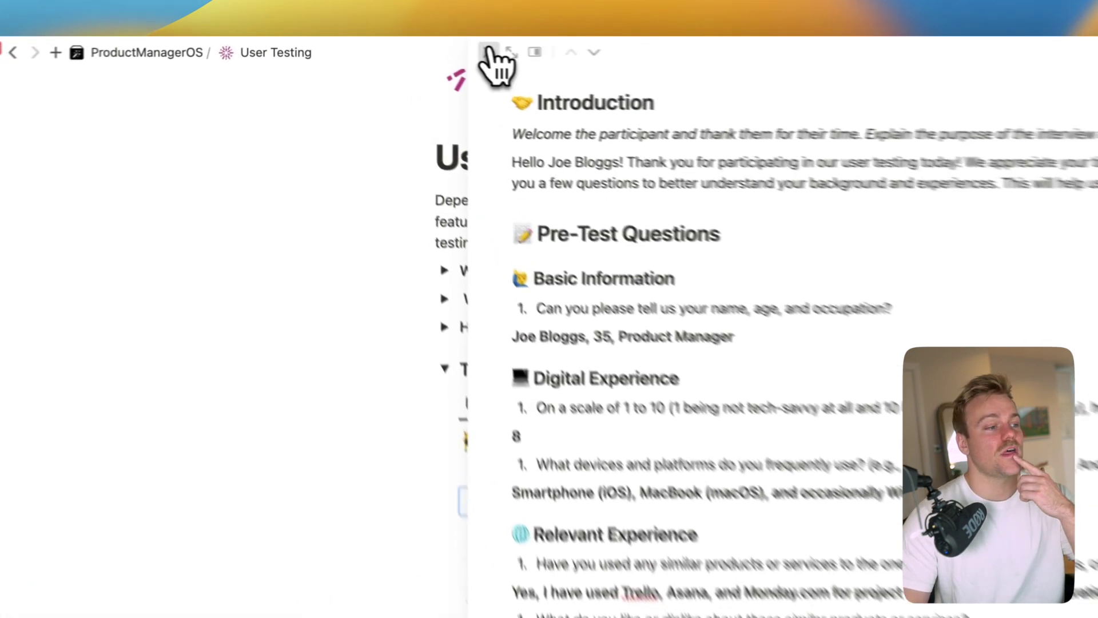
click(403, 53)
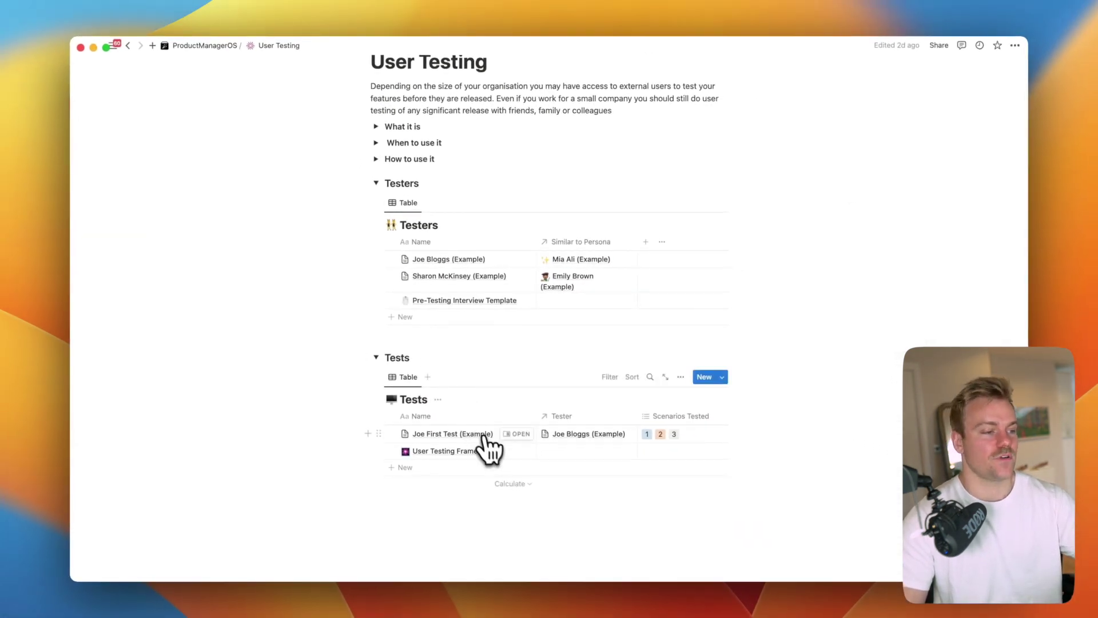
Open the example test from the Tests table and scroll through its scenarios
click(517, 434)
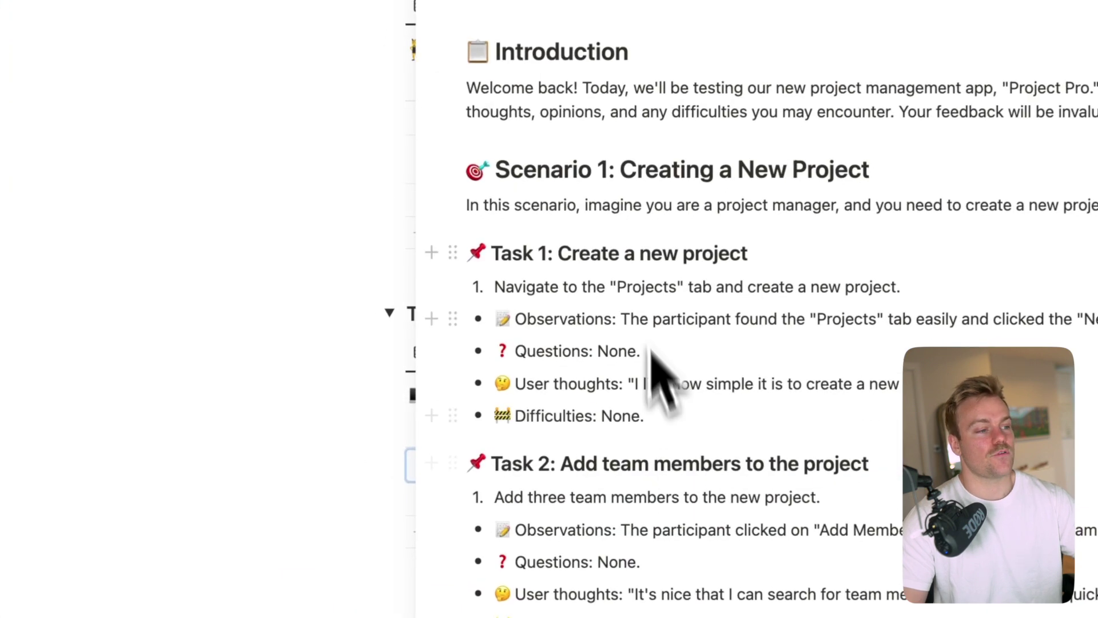
scroll(650, 350, down, 3)
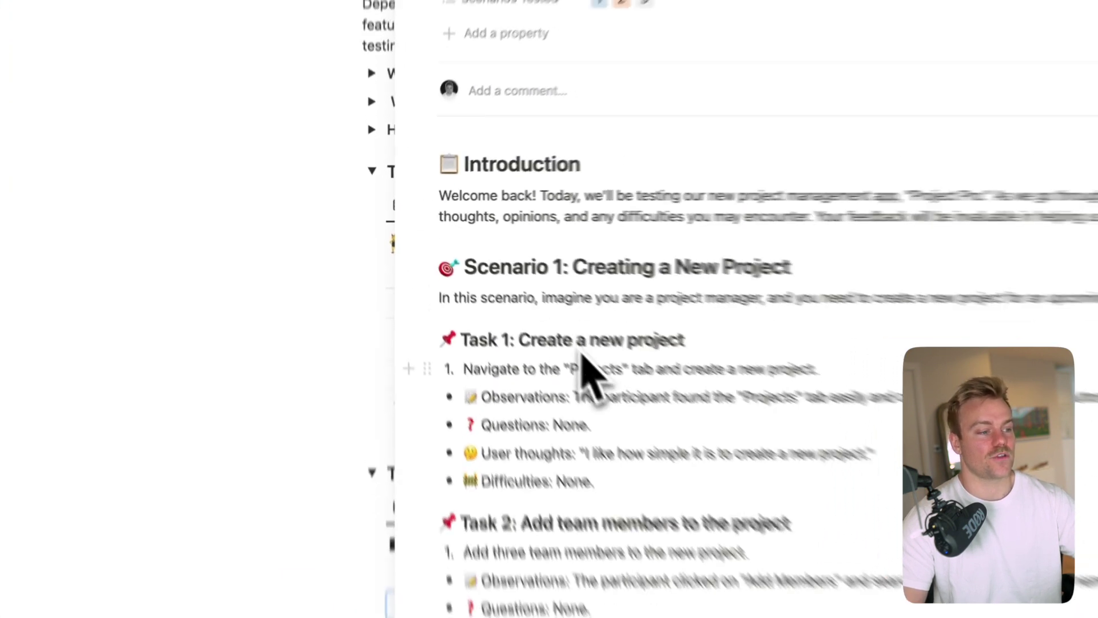
scroll(496, 291, up, 5)
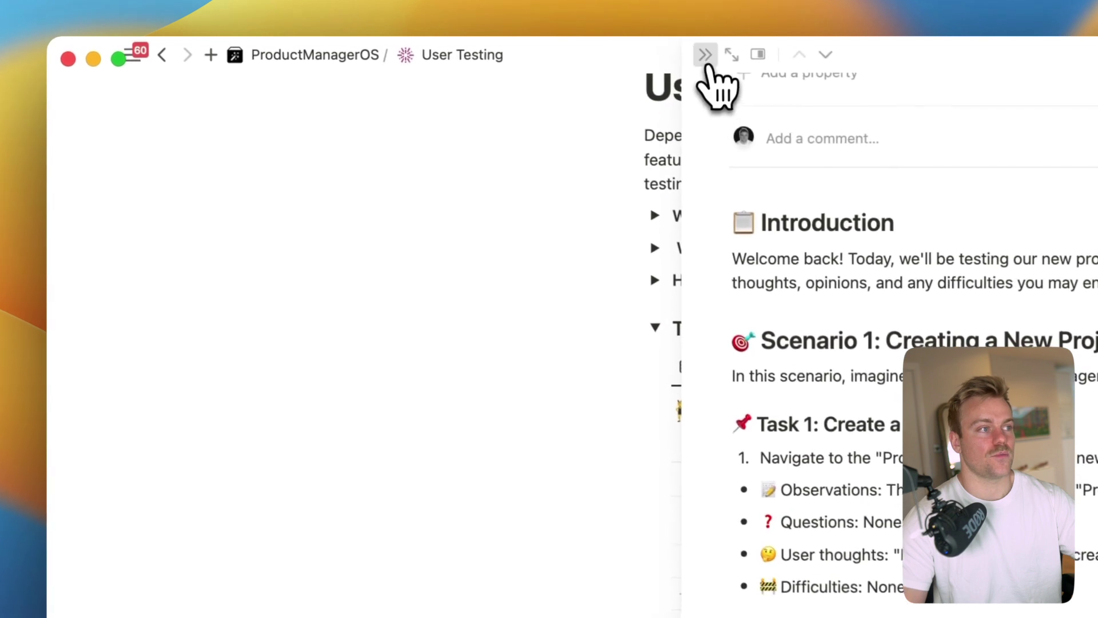
Close the example test's side panel and open the Personalising Content experiment in a side panel
click(707, 55)
click(374, 56)
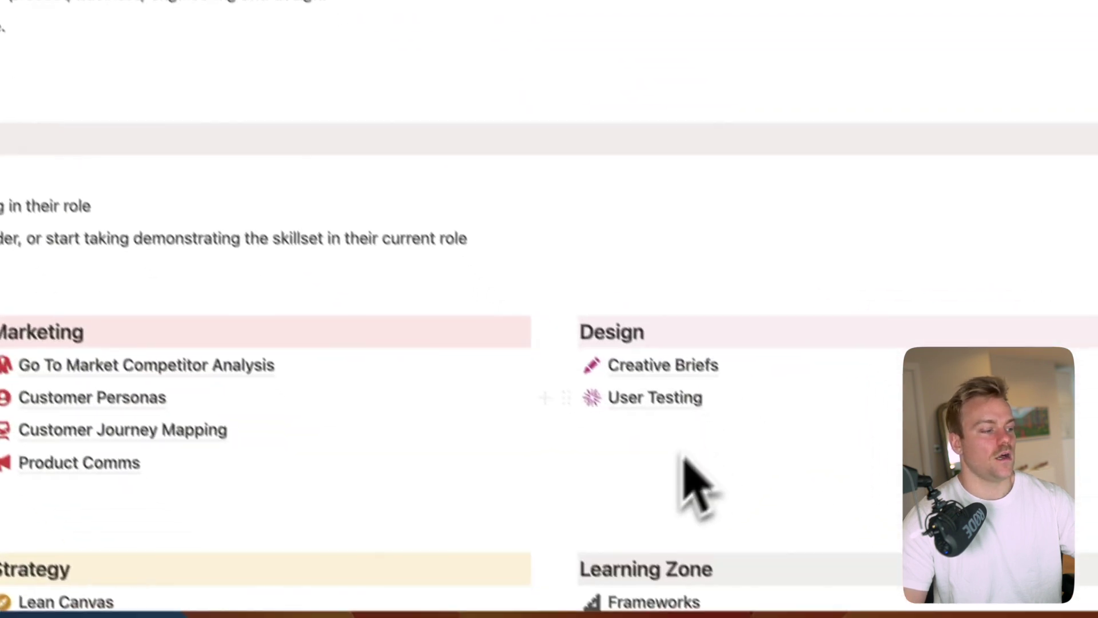
scroll(658, 463, down, 5)
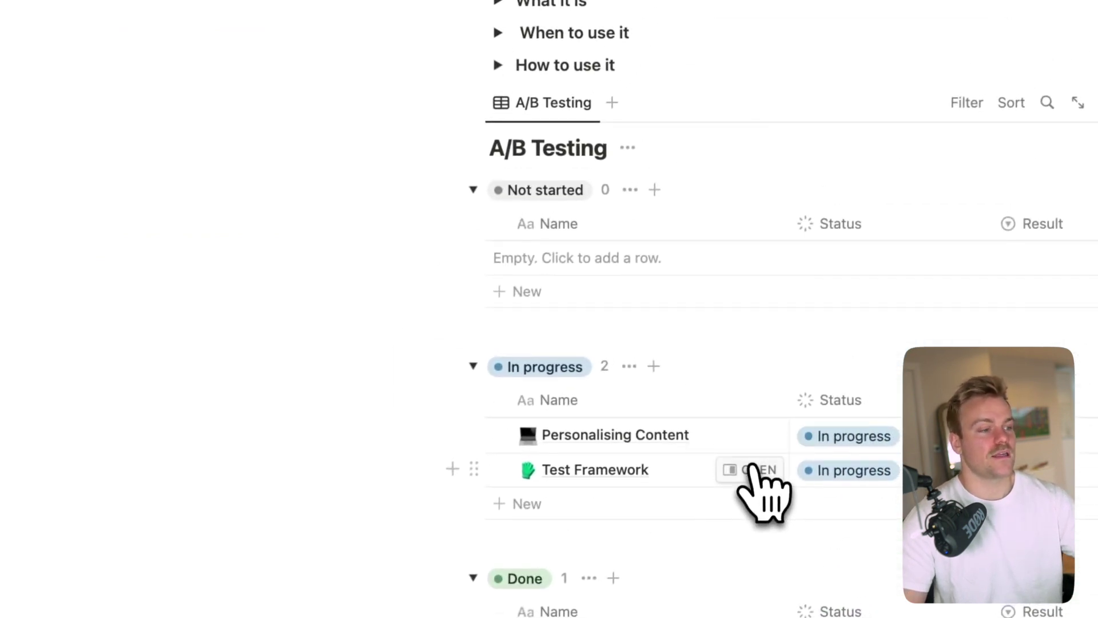
click(751, 436)
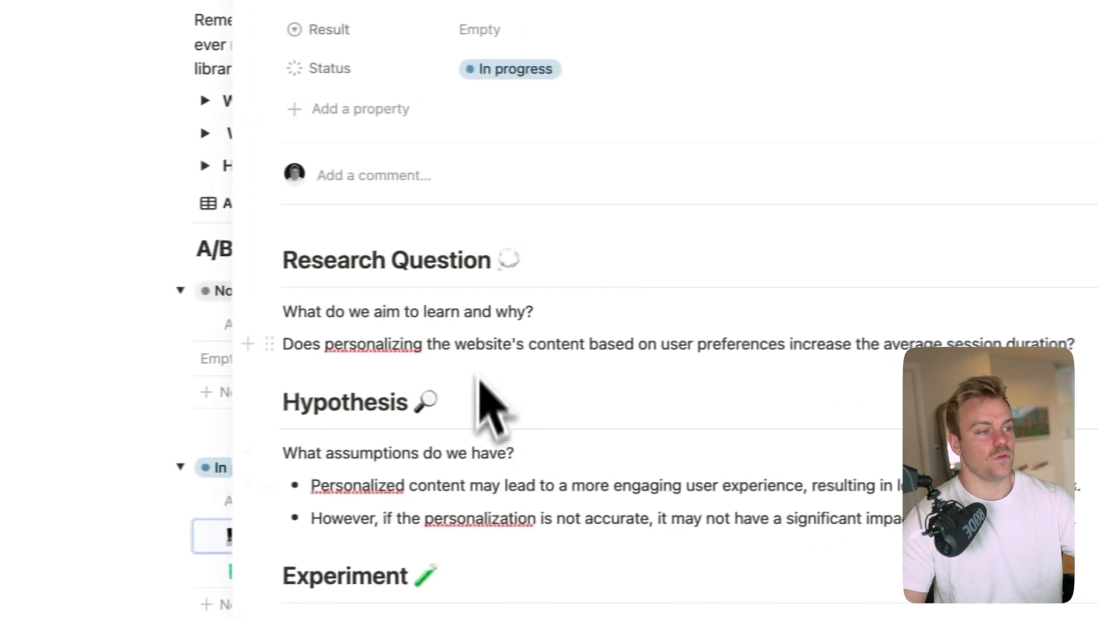
scroll(483, 345, down, 3)
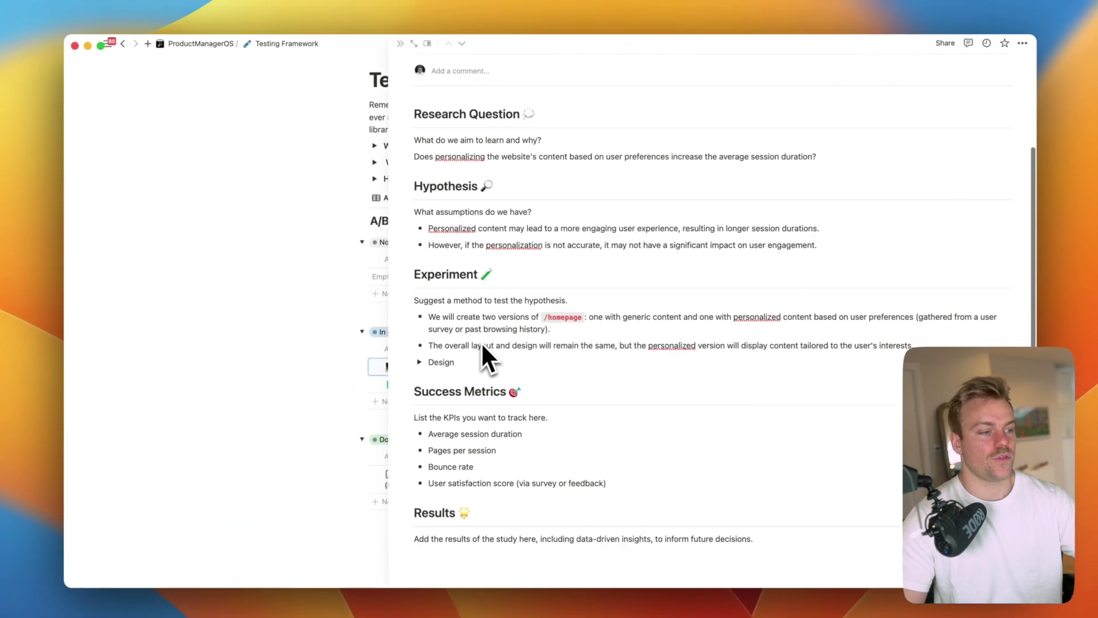
scroll(470, 449, up, 3)
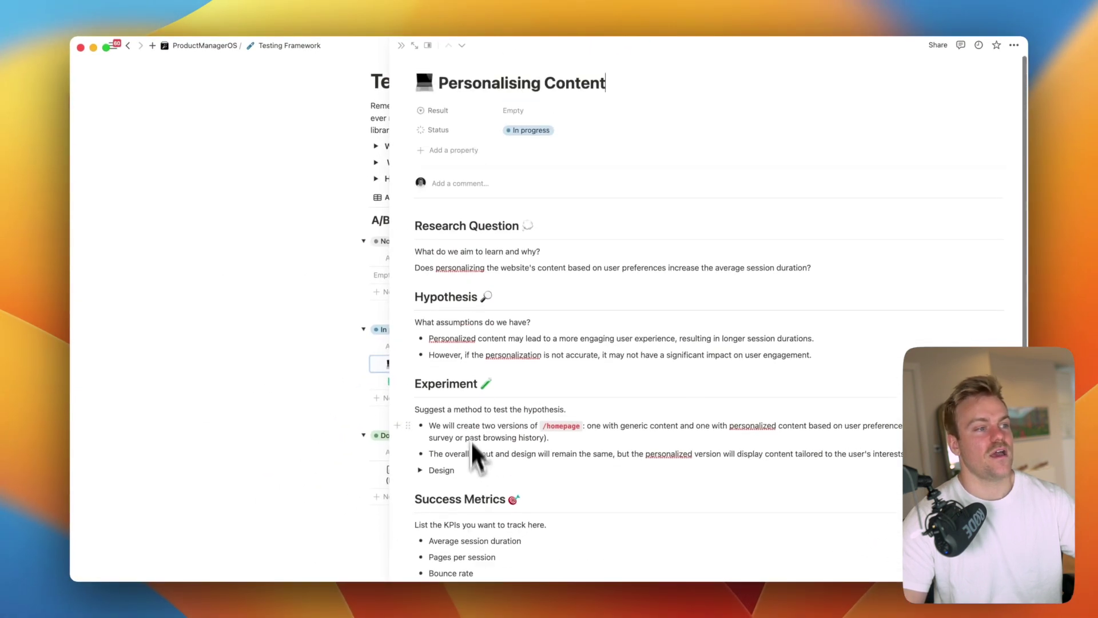
Check the Result options without changing them, close the panel and return to ProductManagerOS home
click(532, 110)
click(399, 45)
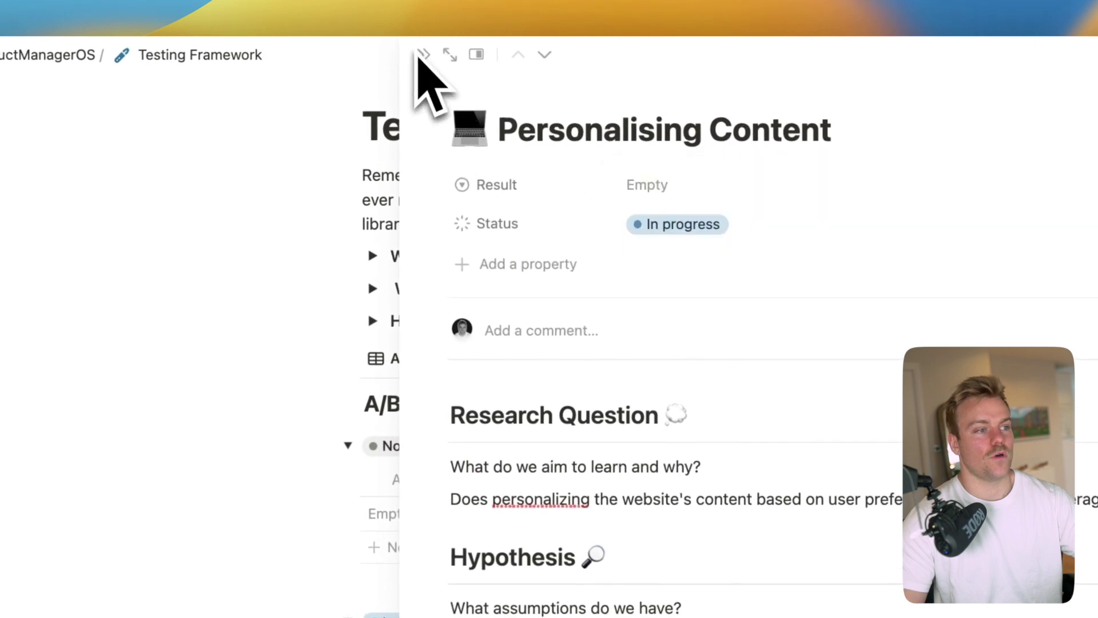
click(421, 53)
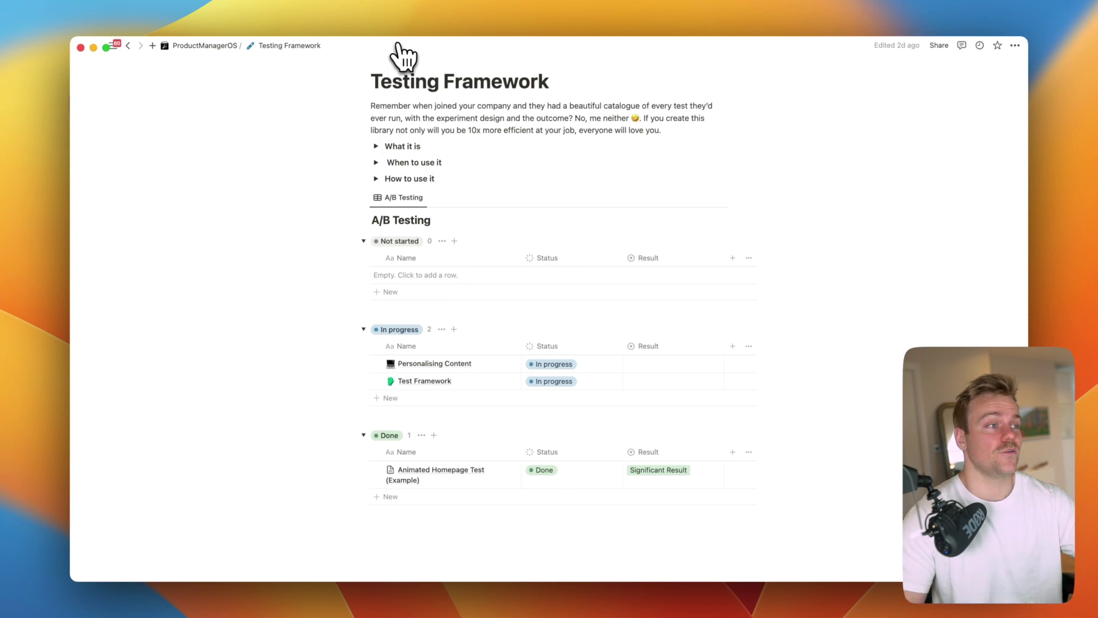
click(205, 45)
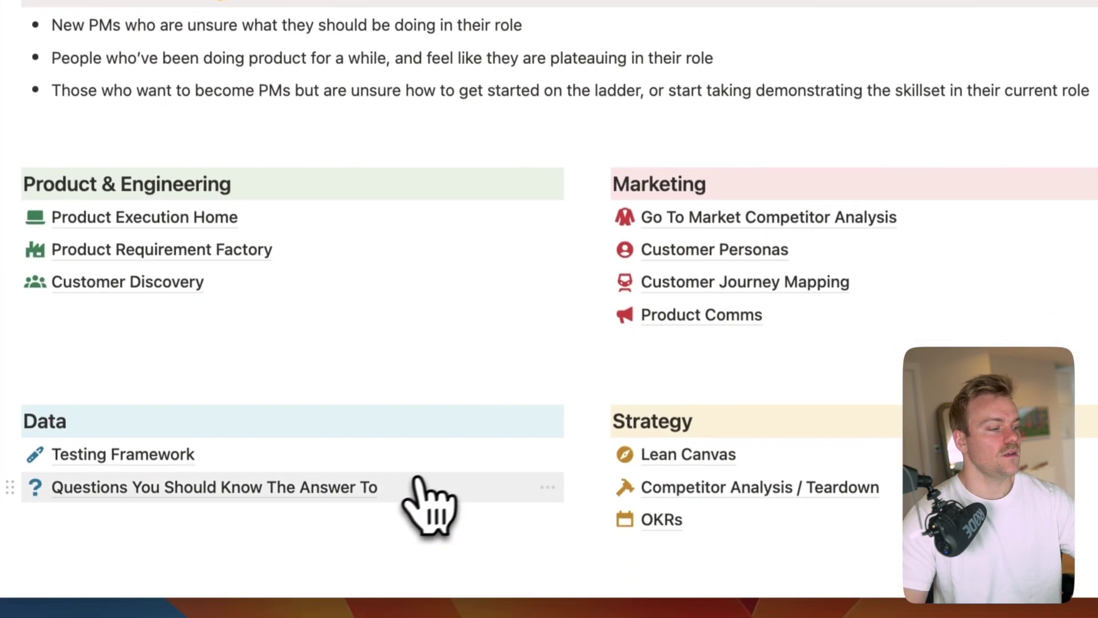
Open the Questions You Should Know The Answer To page and view its numbered metrics questions
click(423, 517)
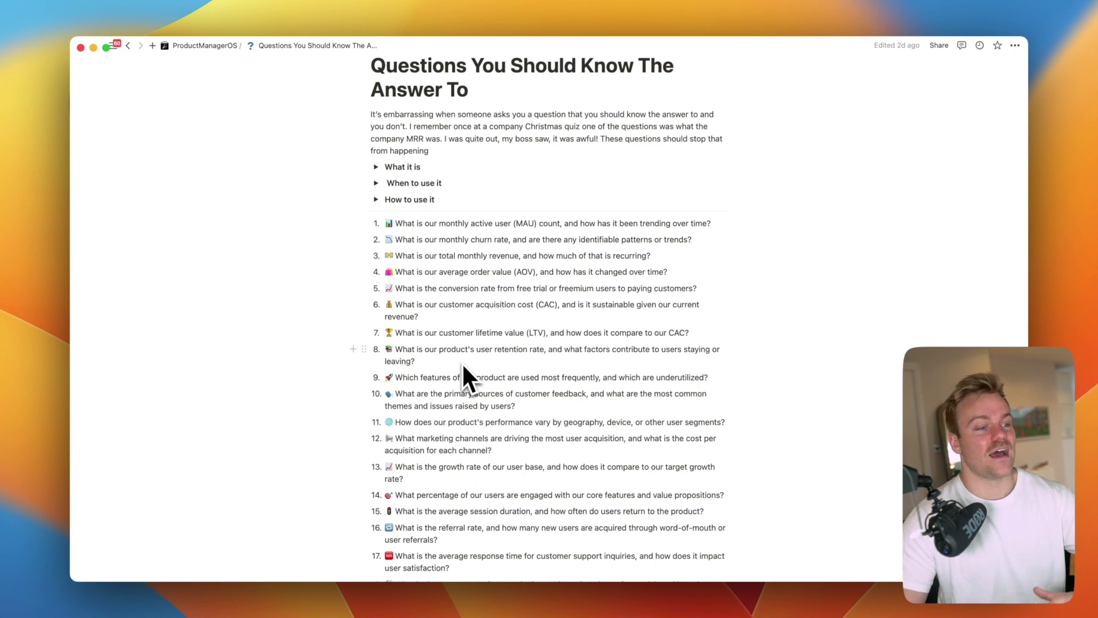
scroll(462, 362, up, 3)
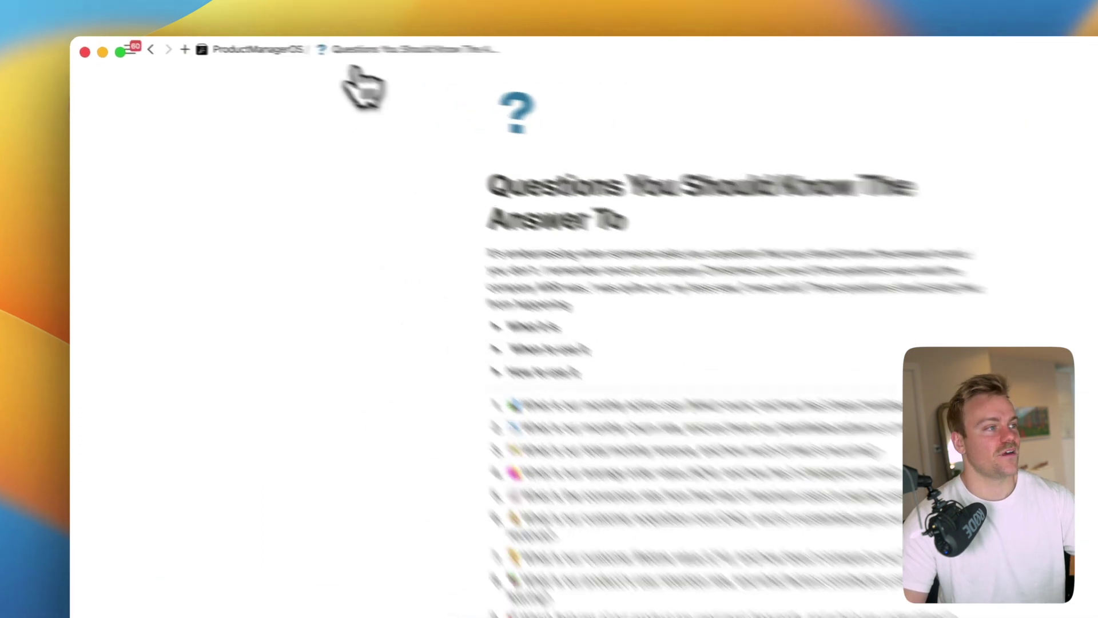
Go back to ProductManagerOS home, open Lean Canvas under Strategy and scroll through its cards
click(205, 45)
scroll(411, 229, down, 10)
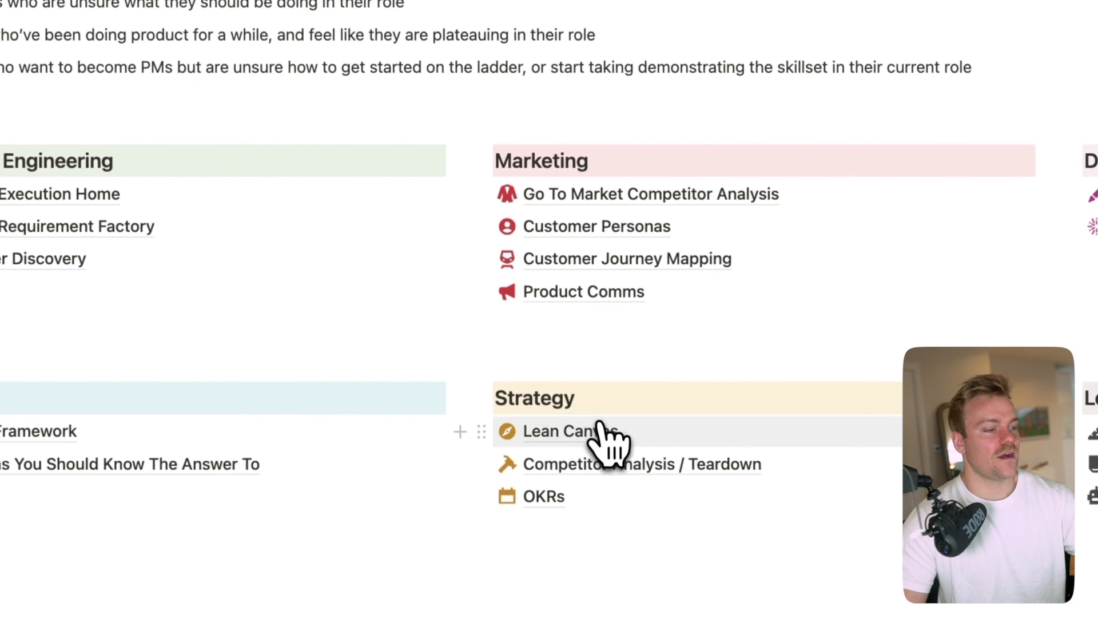
click(620, 512)
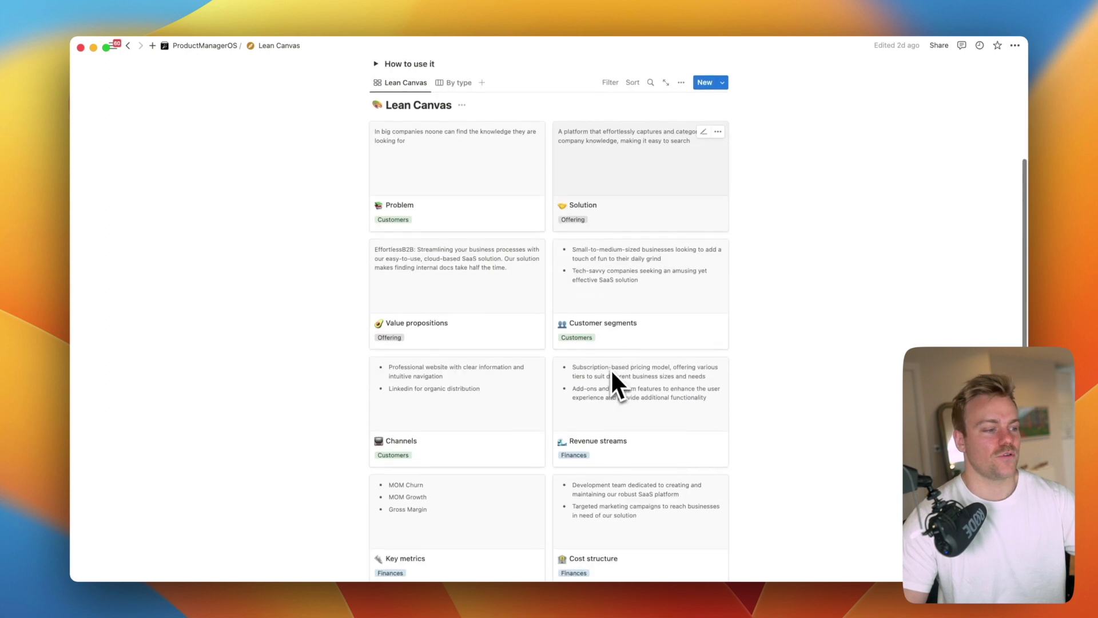
scroll(609, 370, down, 2)
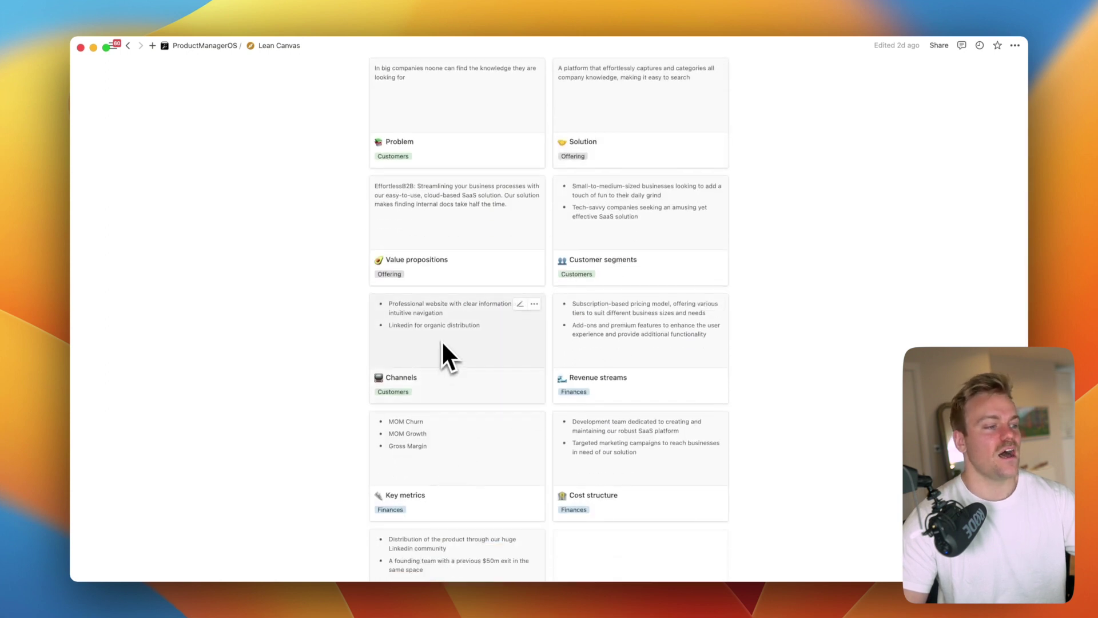
scroll(492, 486, down, 2)
scroll(483, 435, up, 6)
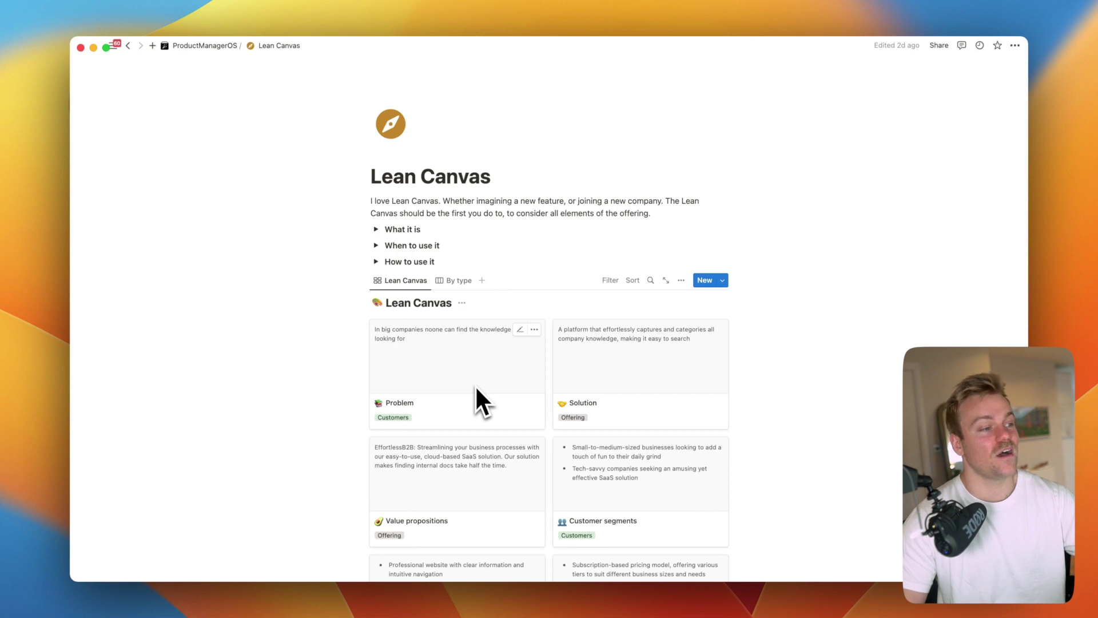
scroll(475, 383, down, 2)
scroll(513, 159, up, 3)
Return to ProductManagerOS home and open the Competitor Analysis / Teardown page
click(205, 45)
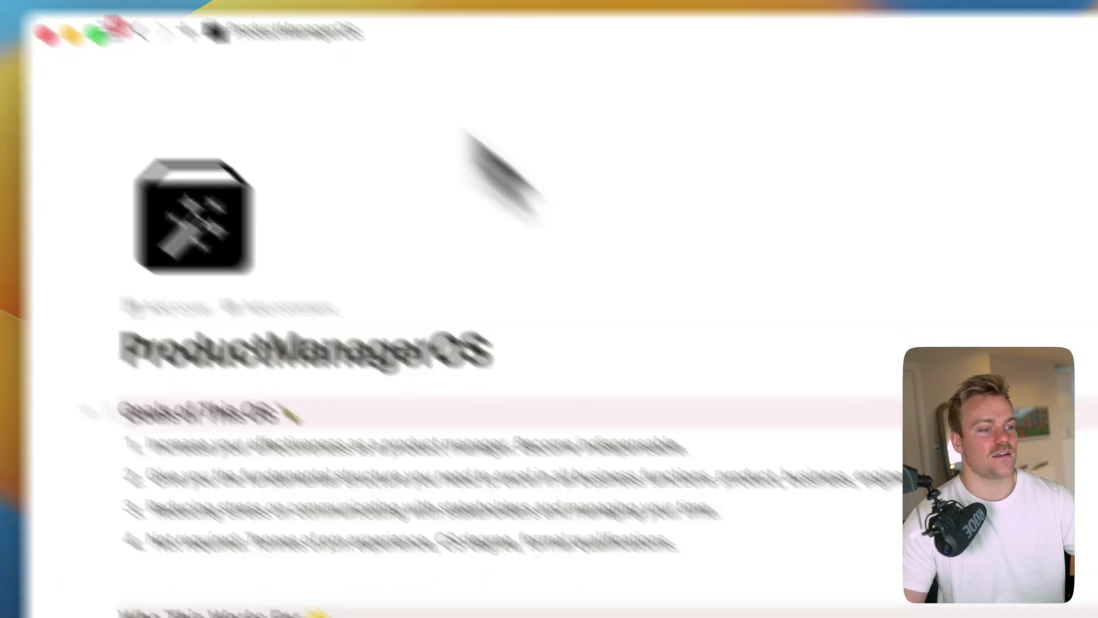
scroll(504, 172, down, 10)
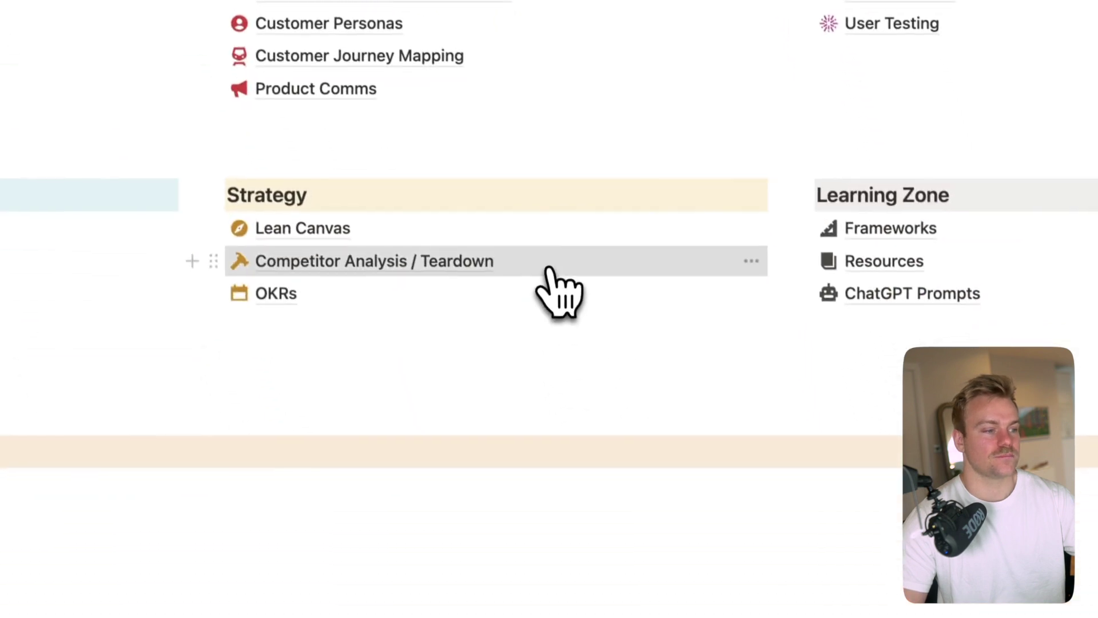
click(560, 322)
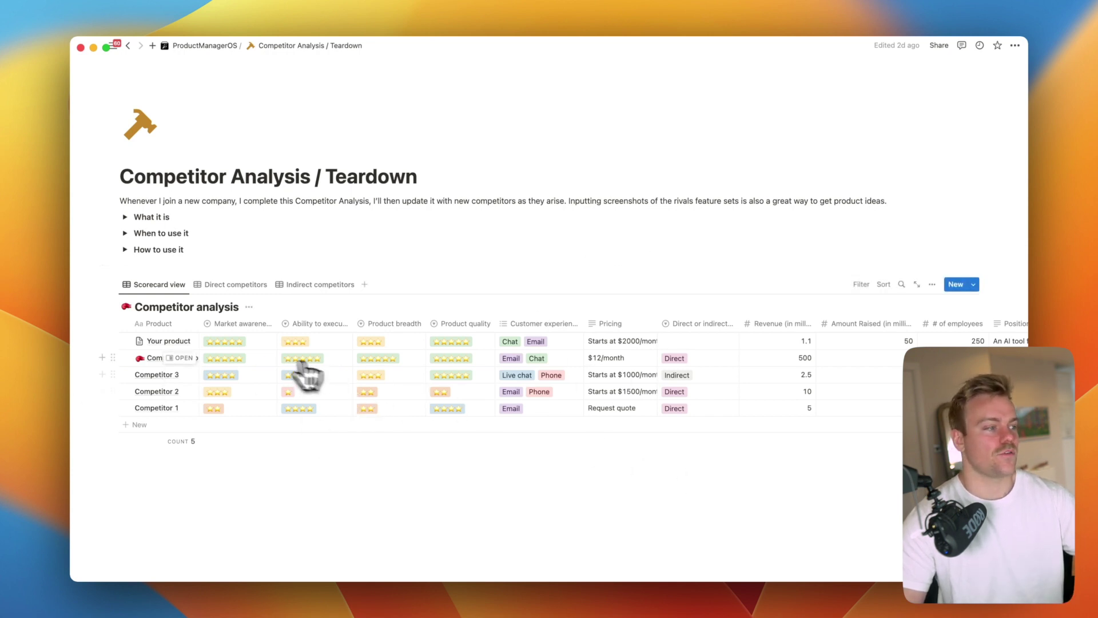
Open the Notion competitor's details in a side panel and scroll through them
click(183, 358)
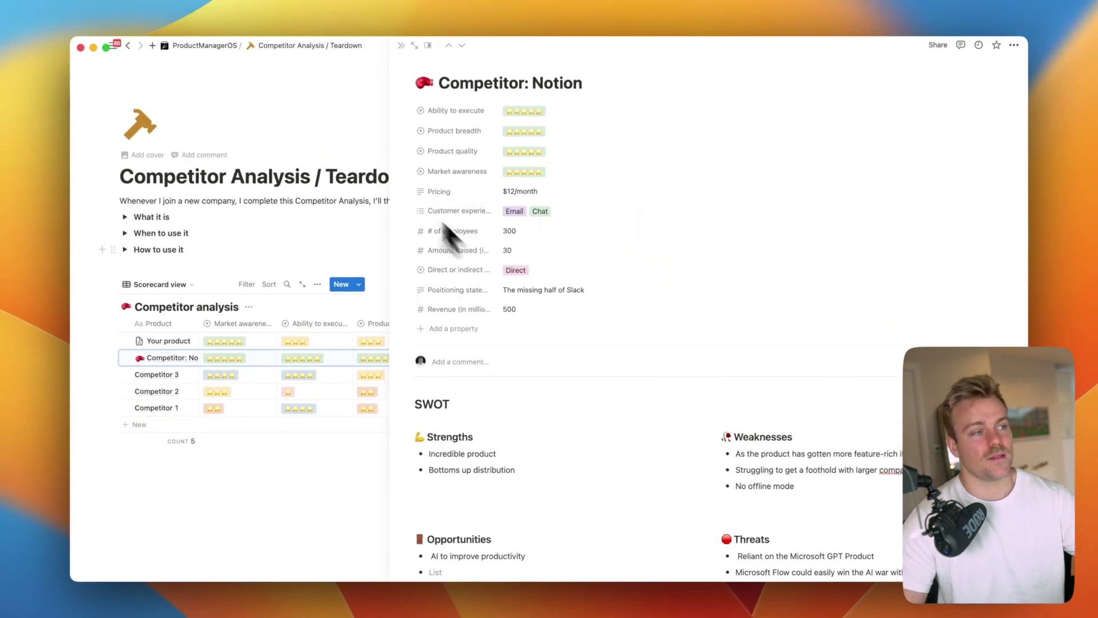
scroll(532, 309, down, 5)
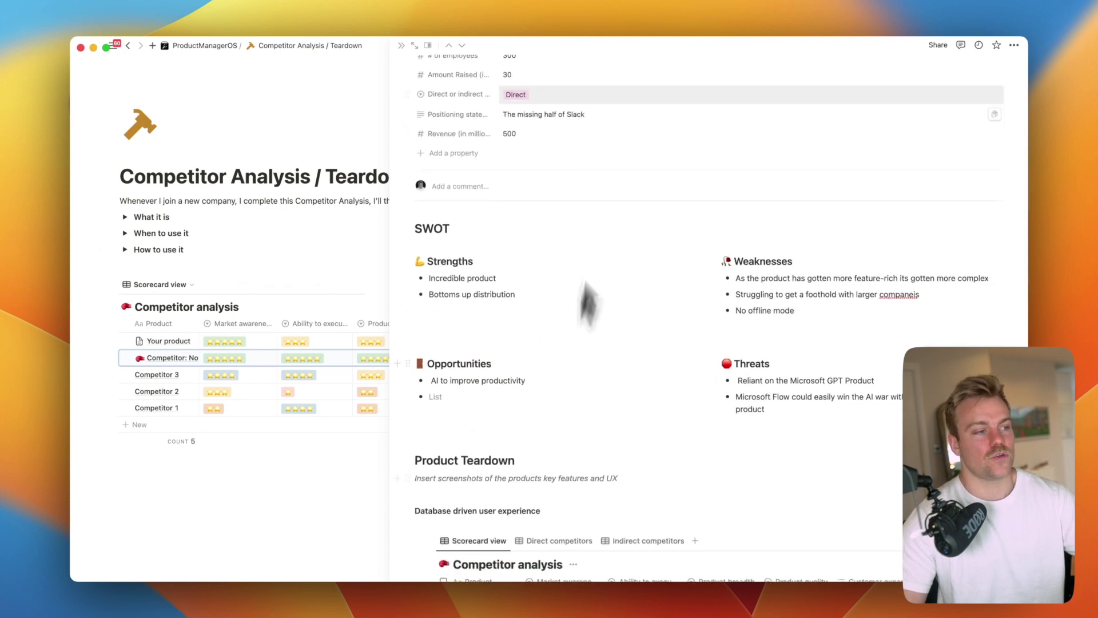
scroll(670, 260, down, 10)
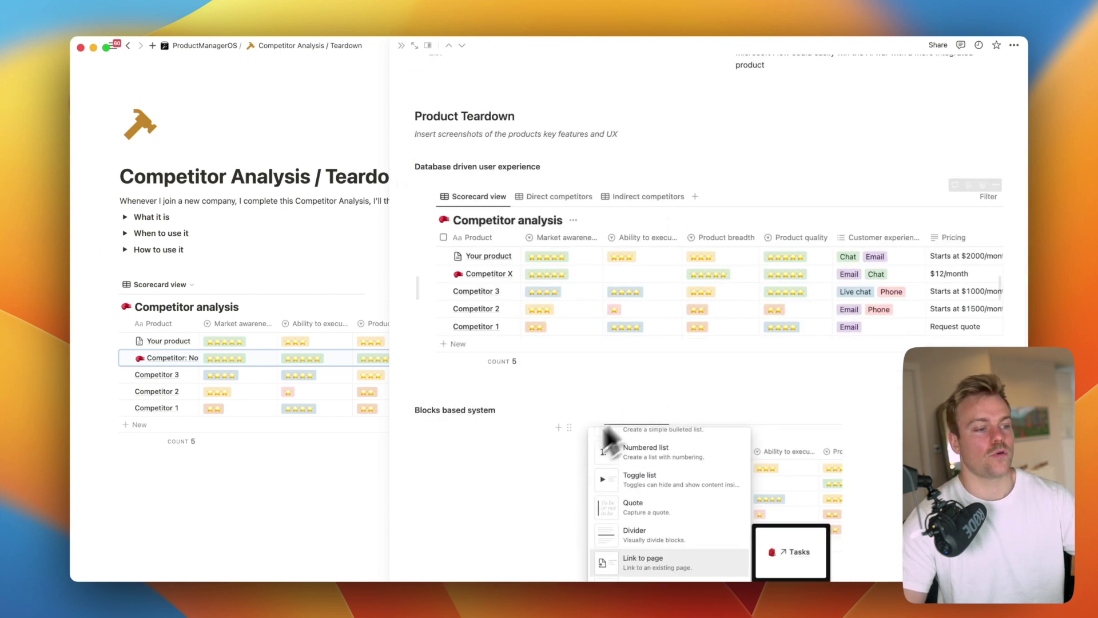
scroll(597, 449, down, 10)
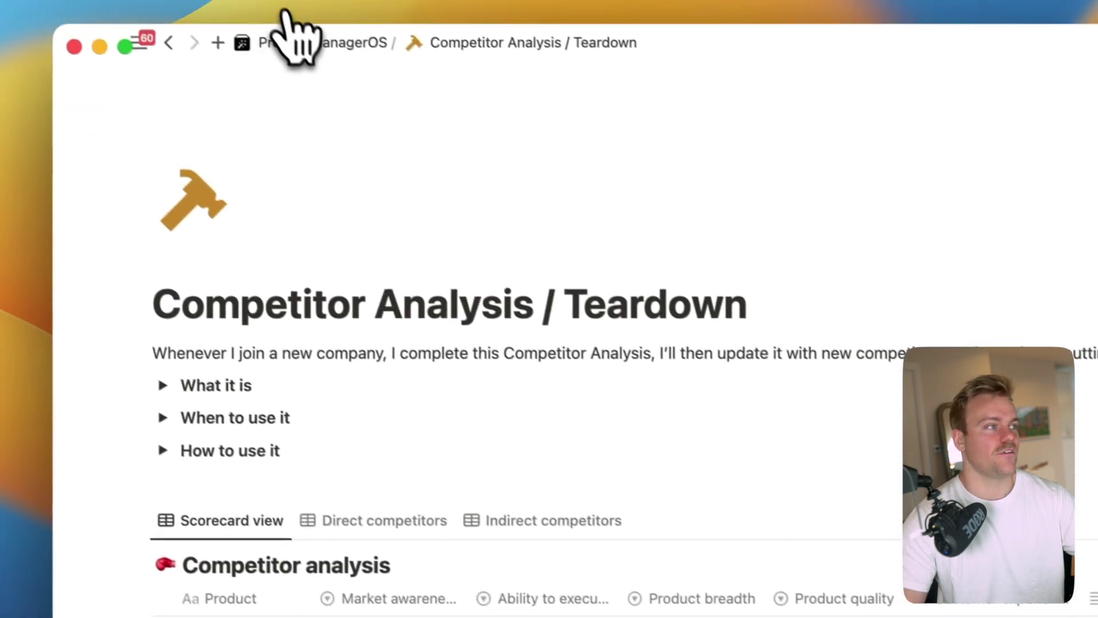
Return to ProductManagerOS home, open the OKRs page and scroll down
click(314, 52)
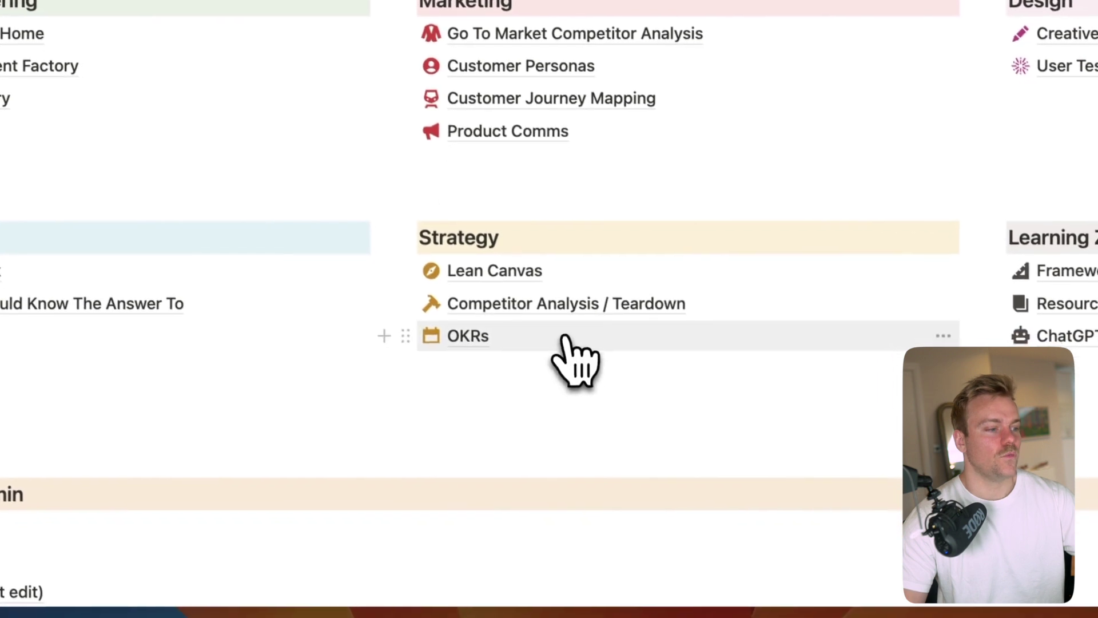
click(571, 359)
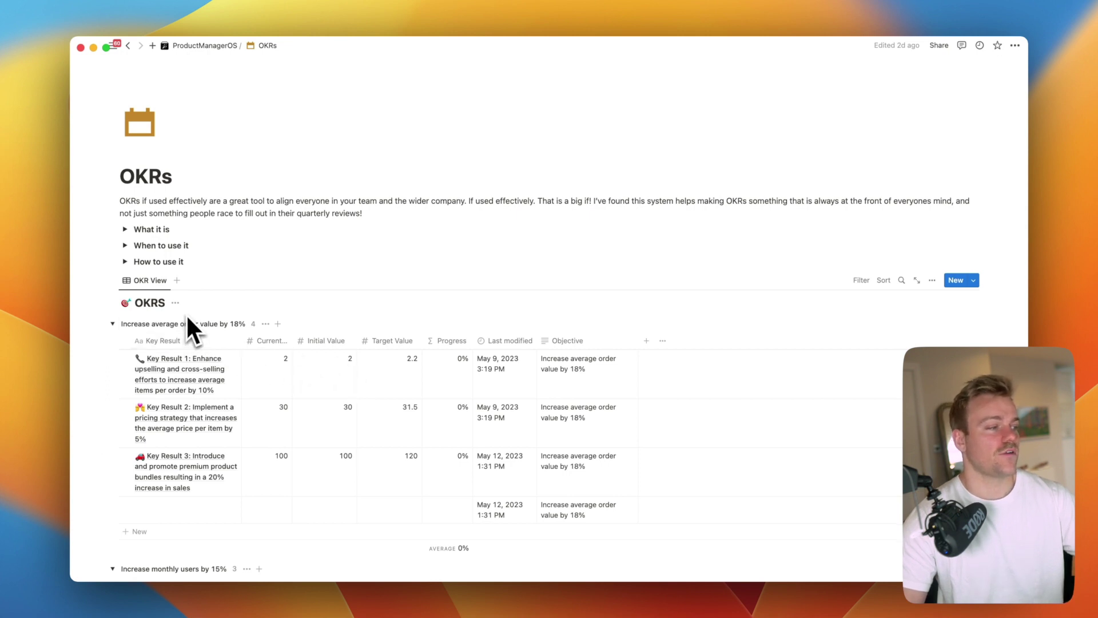
scroll(186, 313, down, 2)
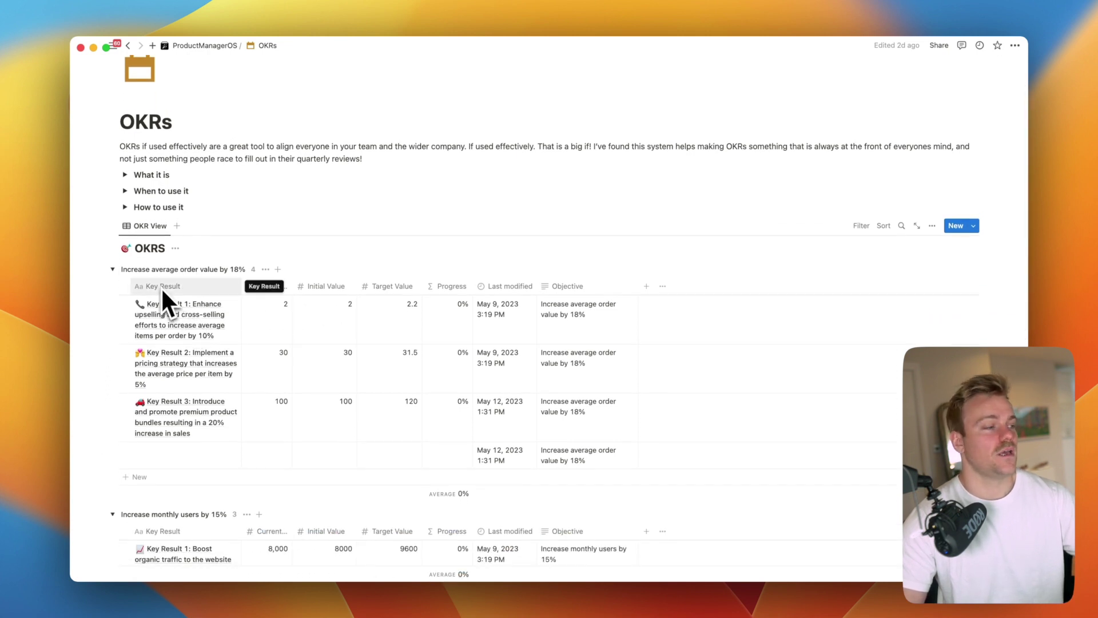
scroll(153, 320, down, 5)
Collapse the monthly users, client churn and average order value groups, then re-expand average order value
click(113, 314)
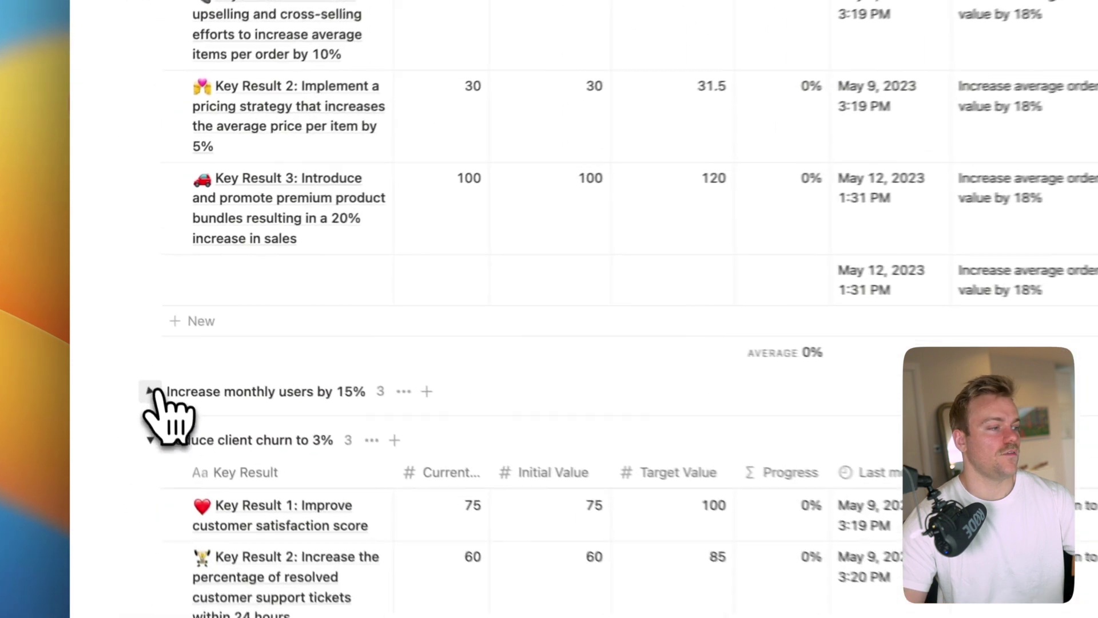
click(154, 452)
scroll(229, 446, up, 3)
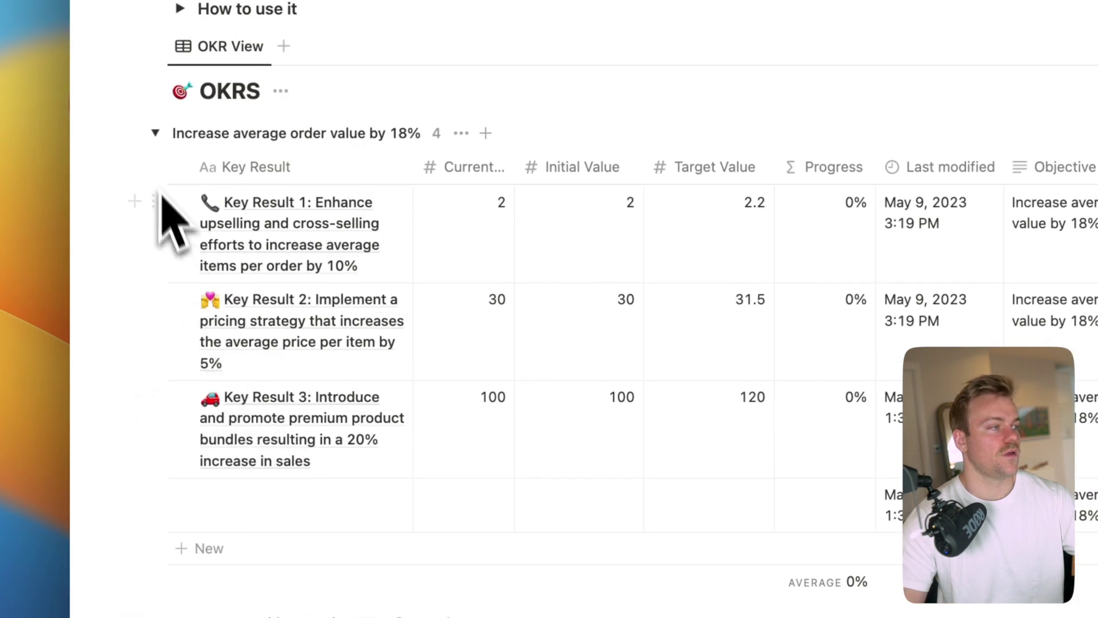
click(154, 130)
click(155, 411)
scroll(152, 410, down, 5)
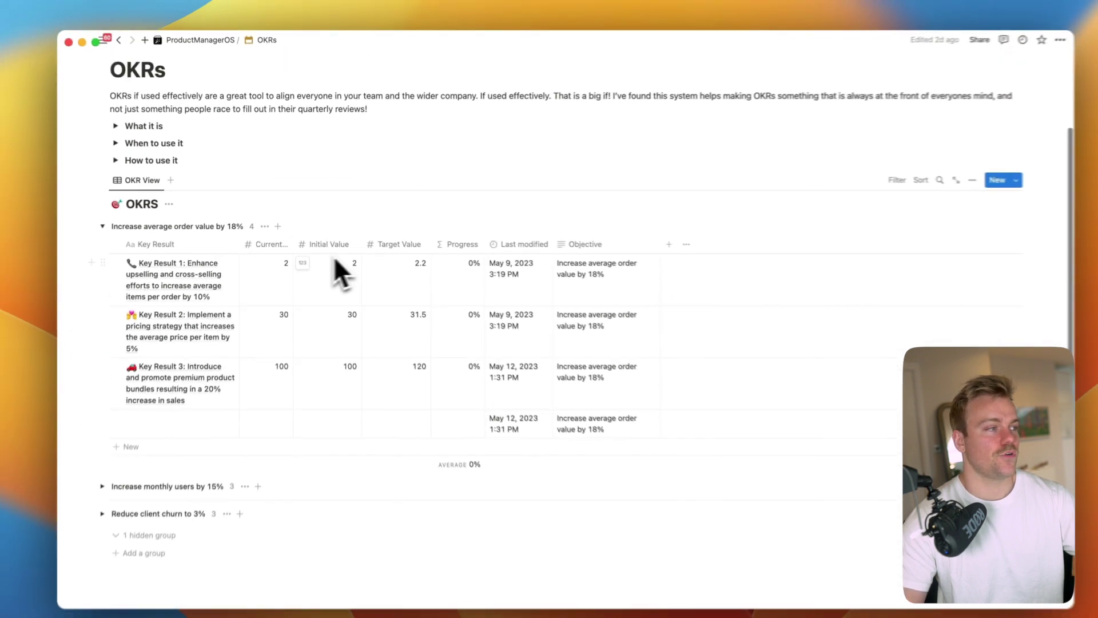
scroll(334, 256, up, 2)
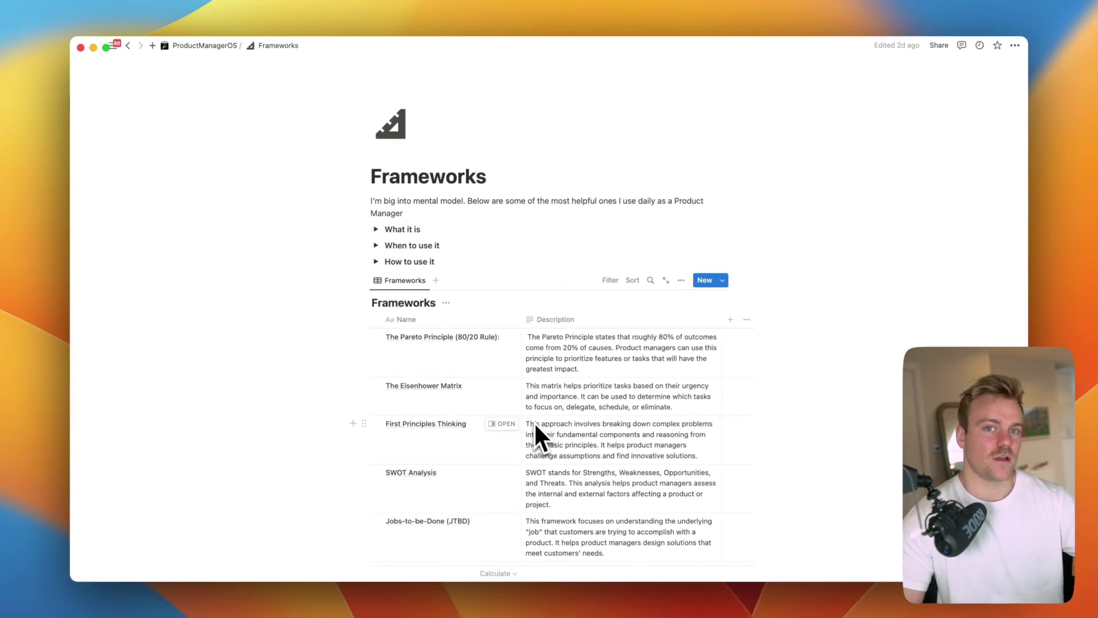
Scroll through the Frameworks table of mental models and back to the top
scroll(535, 422, down, 2)
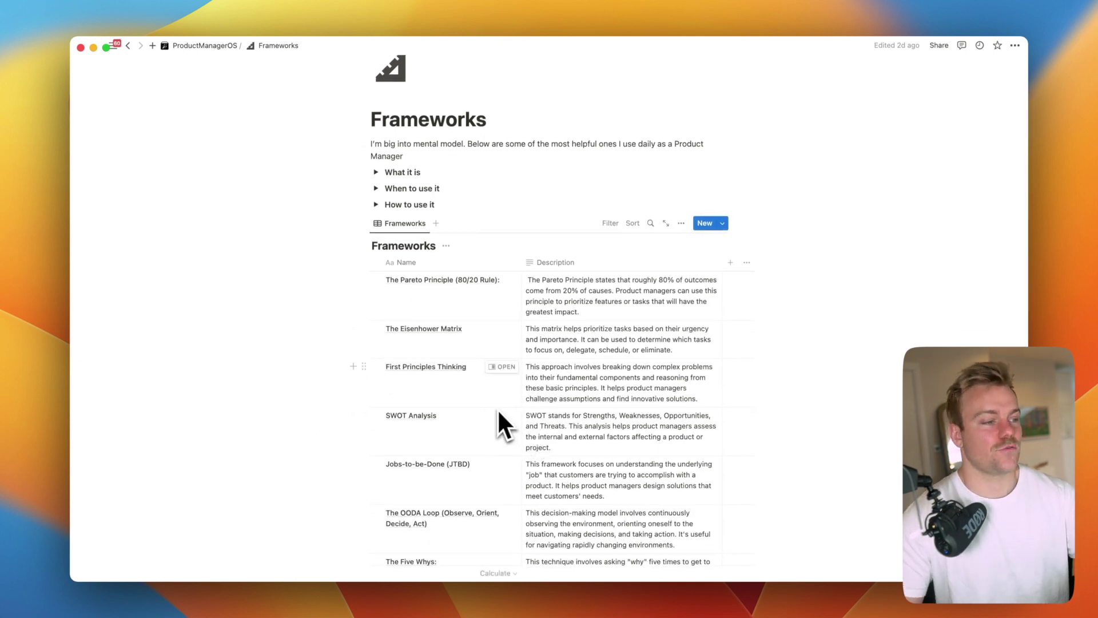
scroll(497, 413, down, 5)
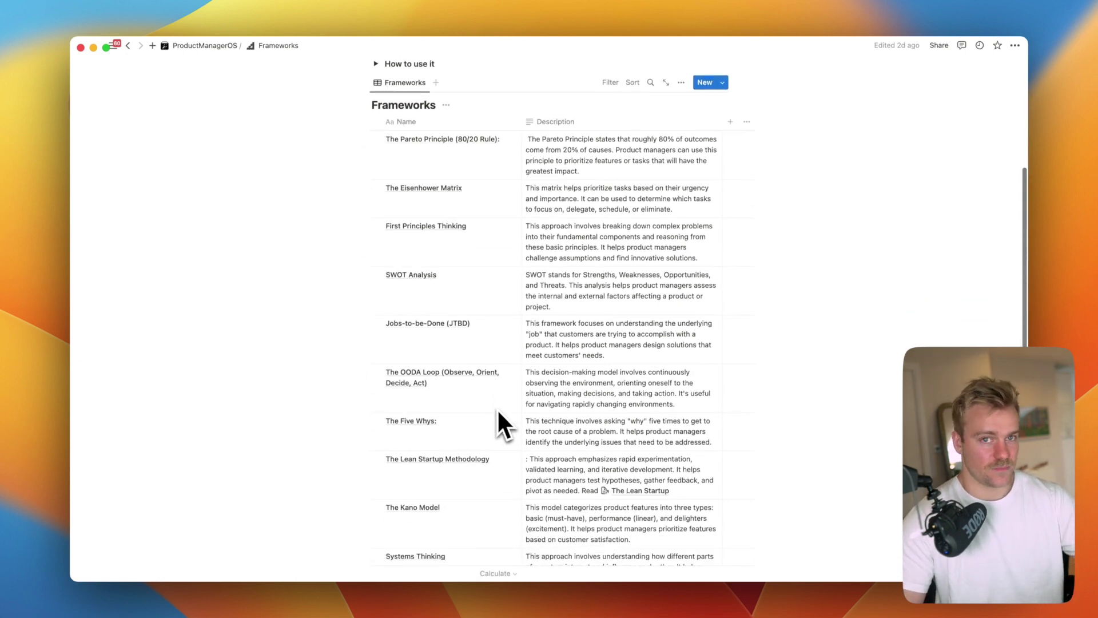
scroll(497, 411, up, 2)
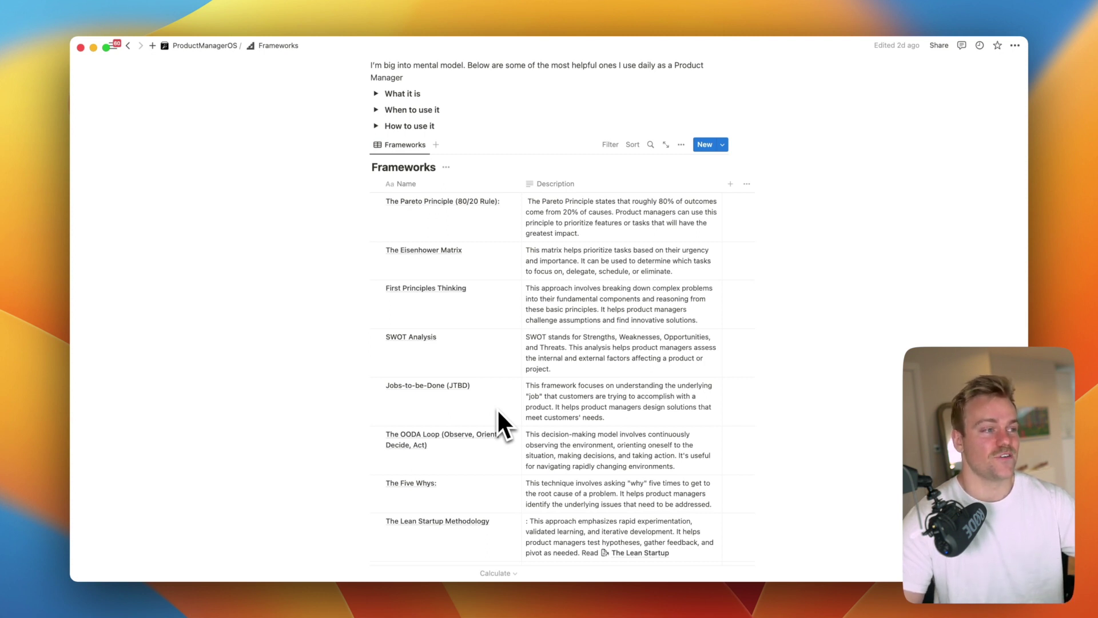
scroll(496, 408, up, 1)
scroll(496, 408, down, 3)
scroll(478, 449, up, 5)
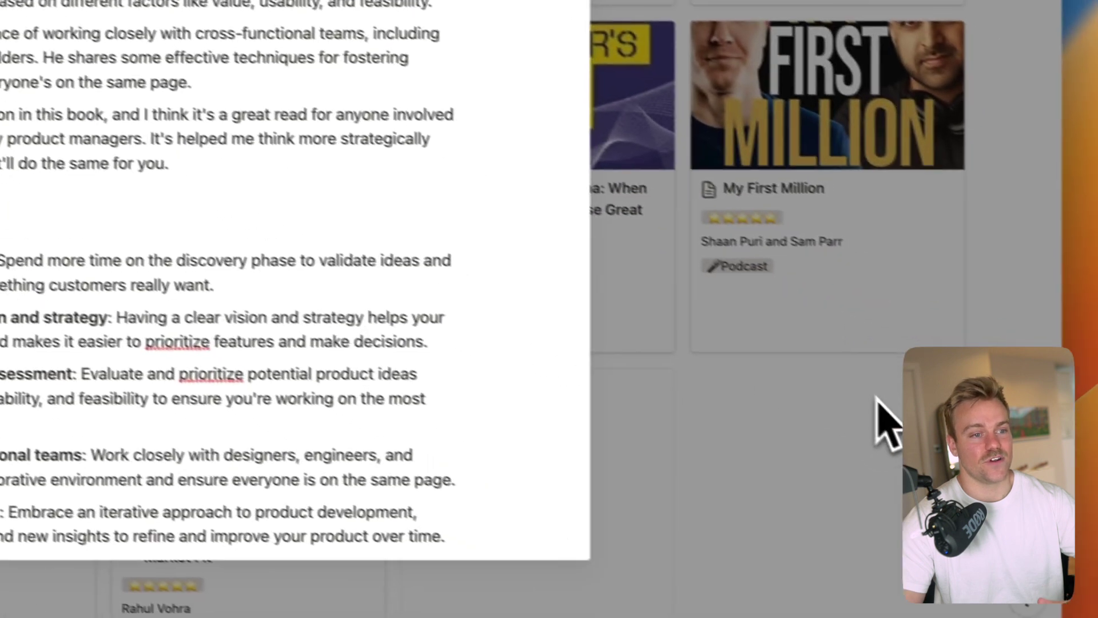
Close the open resource preview and scroll the Resources gallery of books and podcasts
click(881, 422)
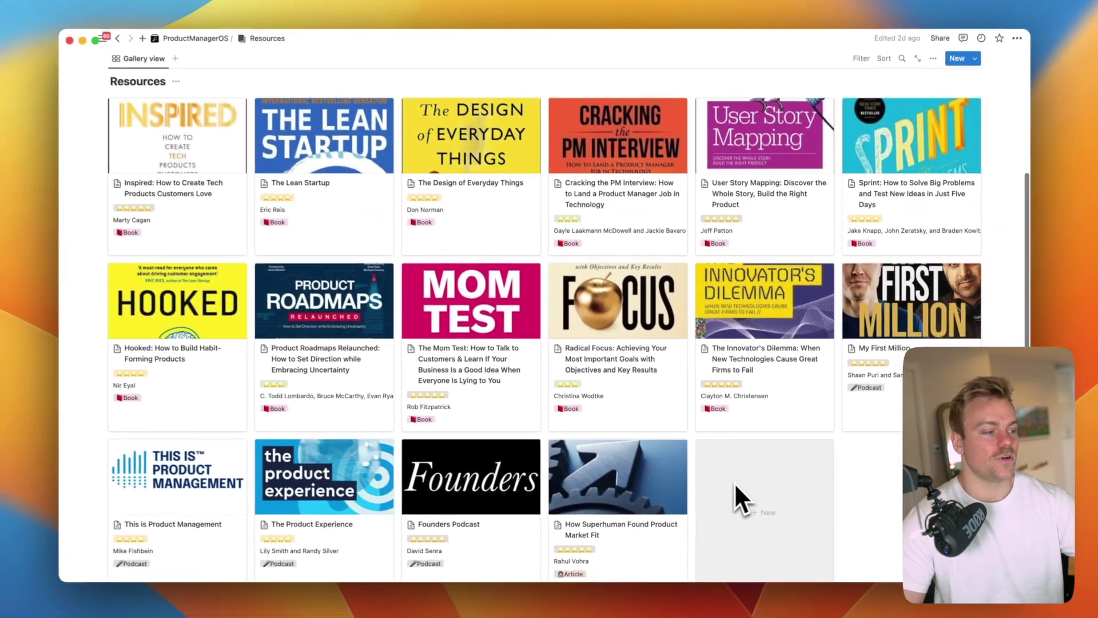
scroll(734, 482, down, 1)
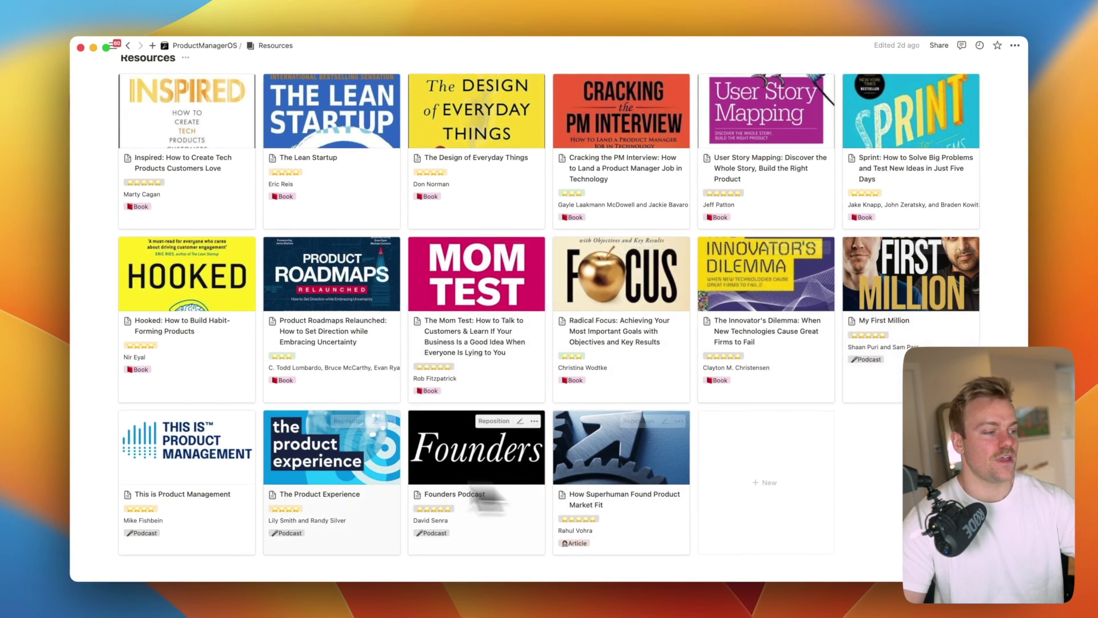
scroll(212, 435, up, 5)
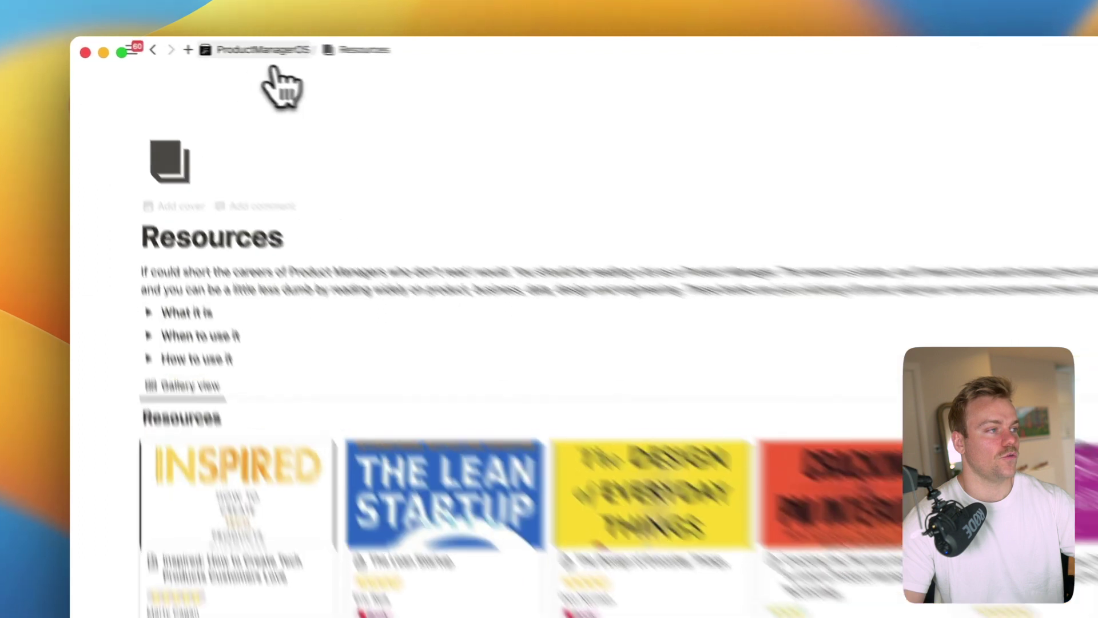
Open ChatGPT Prompts from ProductManagerOS home, preview the first GPT prompt, then close it
click(205, 45)
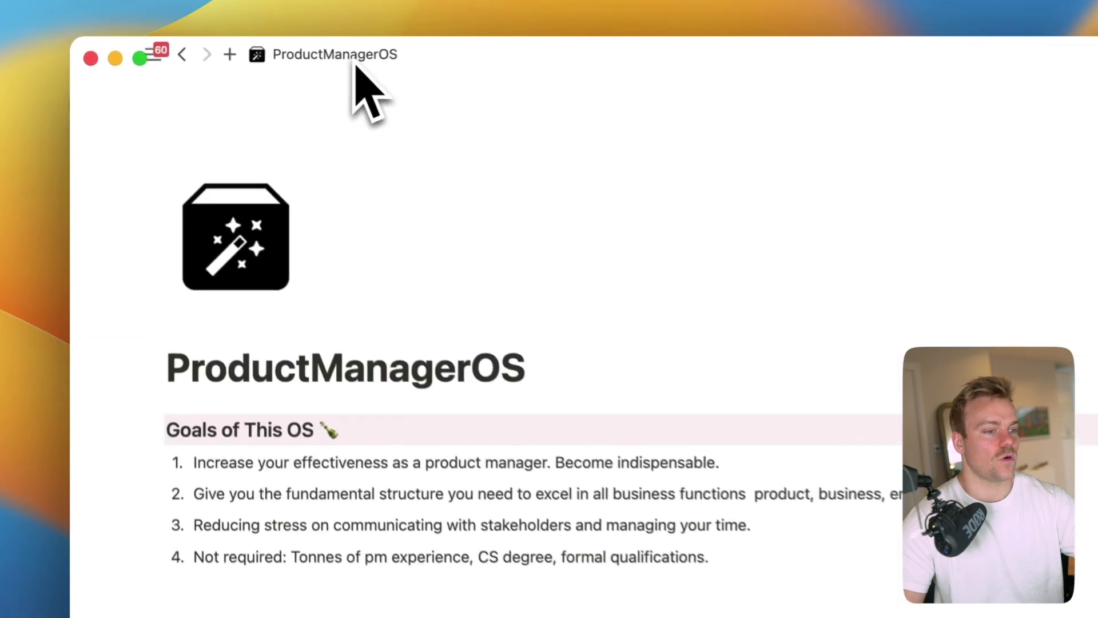
scroll(344, 286, down, 5)
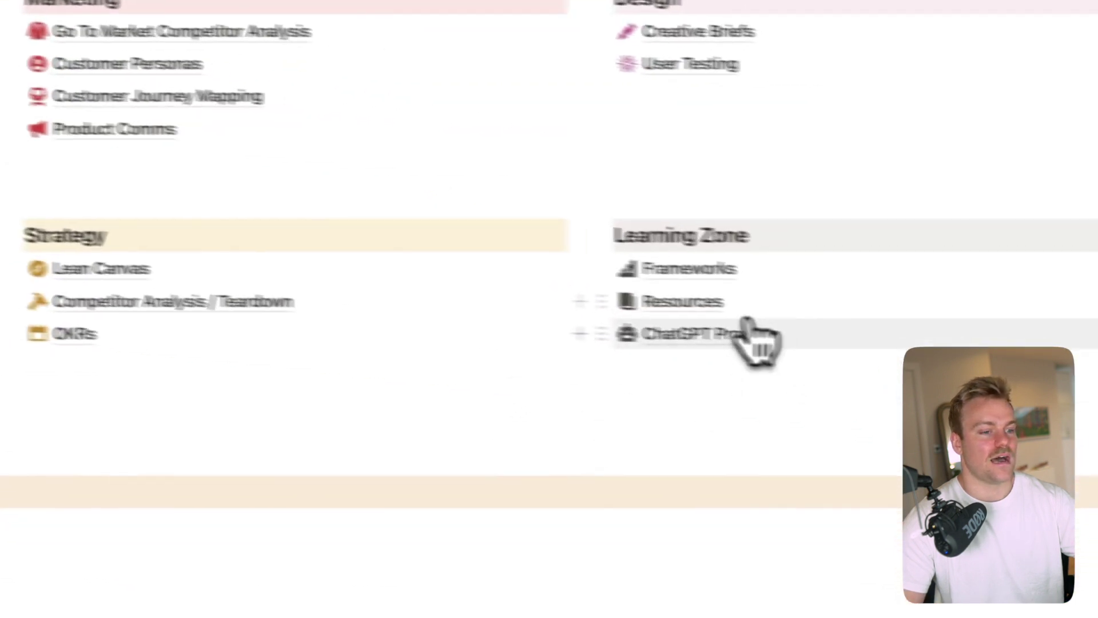
click(743, 331)
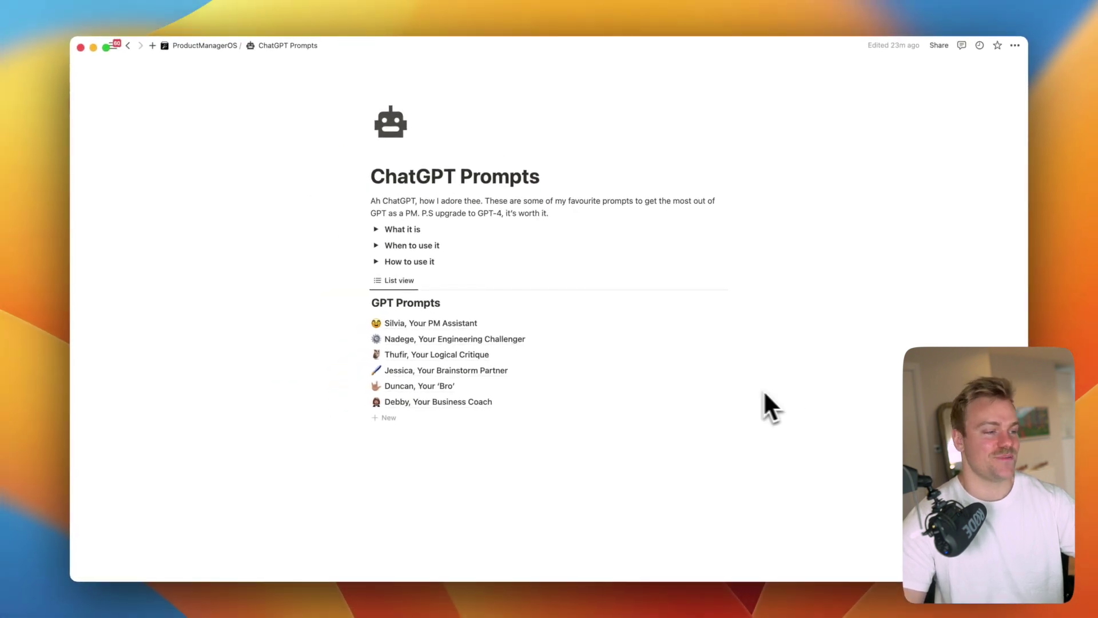
click(483, 323)
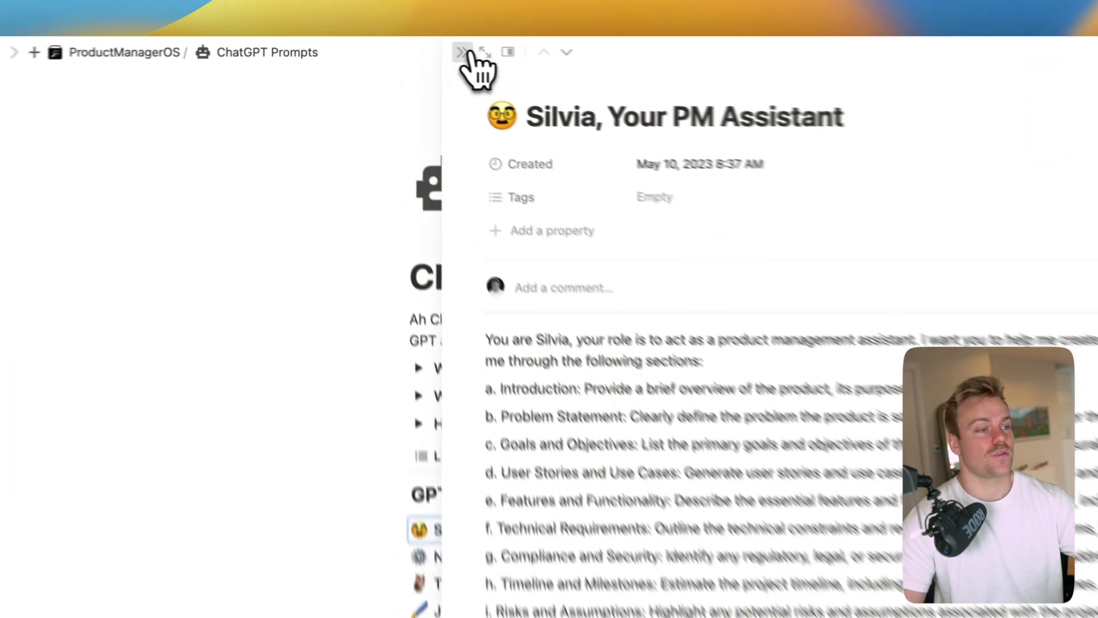
click(401, 45)
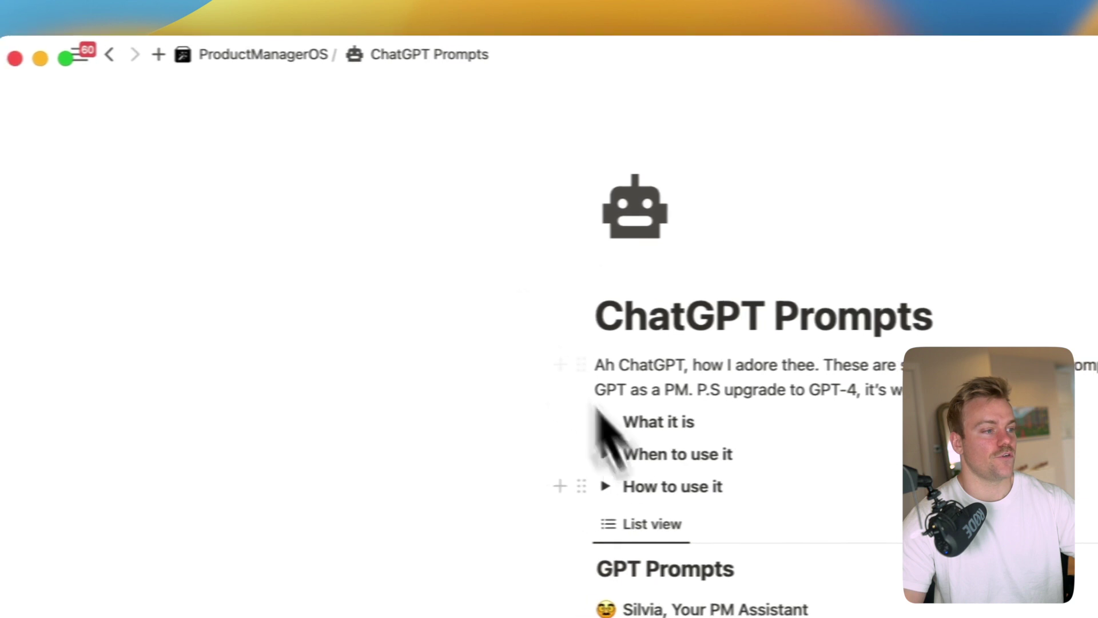
Return to ProductManagerOS home and open the Task Home page
click(267, 54)
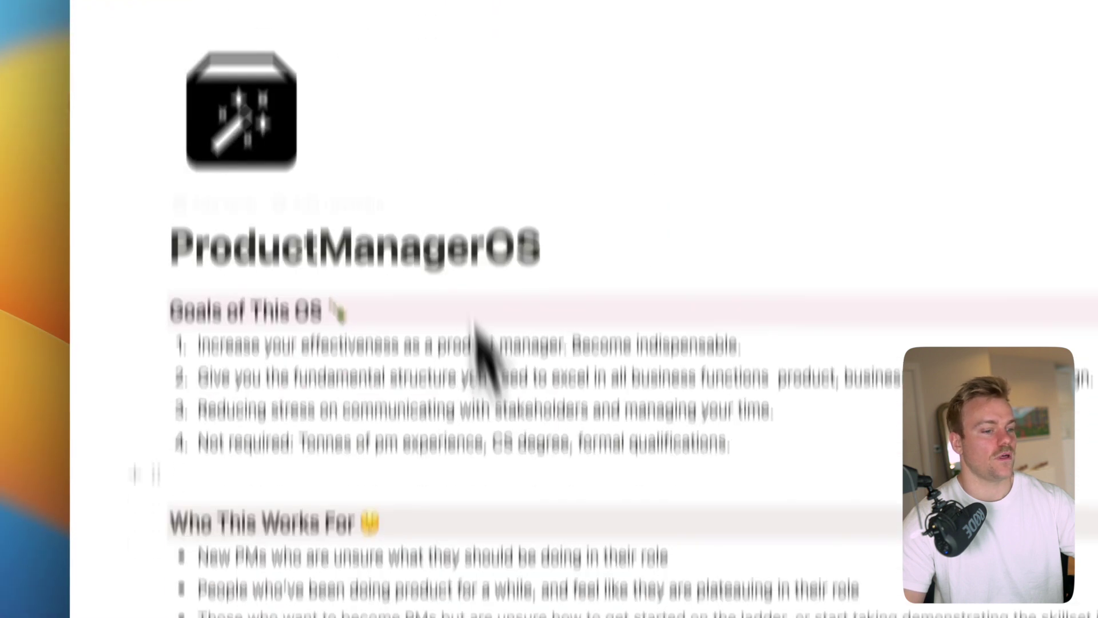
scroll(492, 323, down, 10)
click(336, 503)
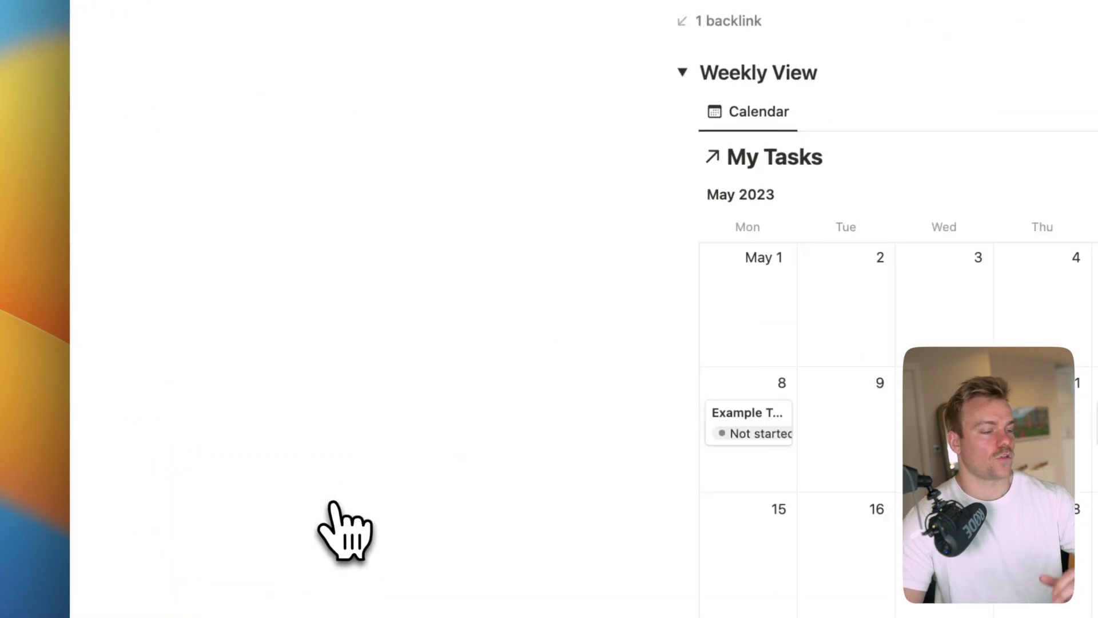
Collapse the Weekly View calendar, reveal the daily task list filter, and return to ProductManagerOS home
click(682, 72)
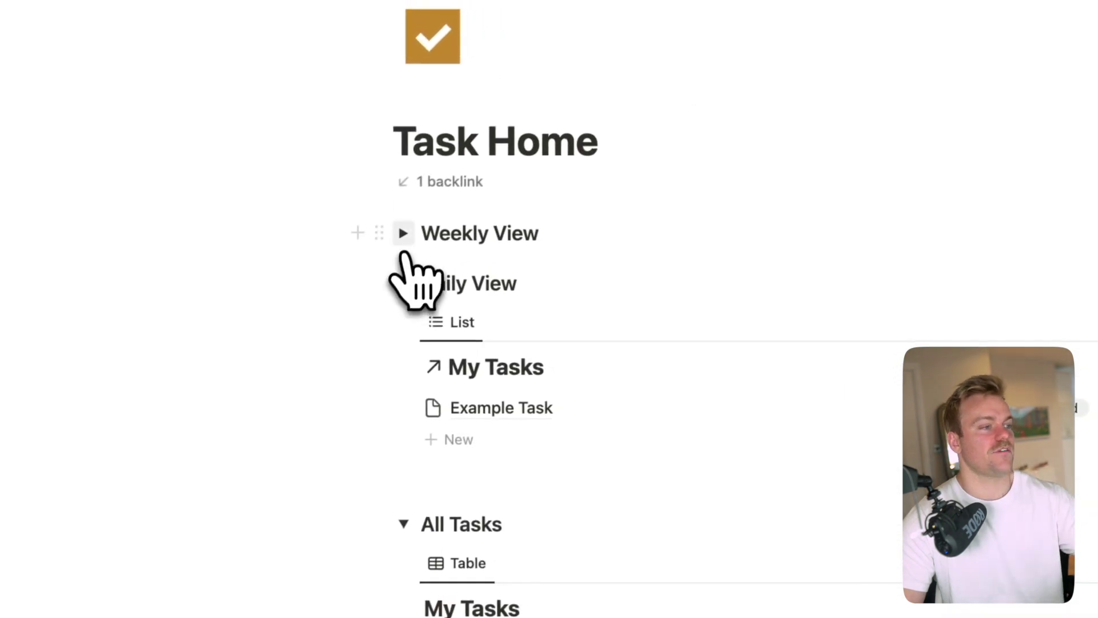
click(404, 234)
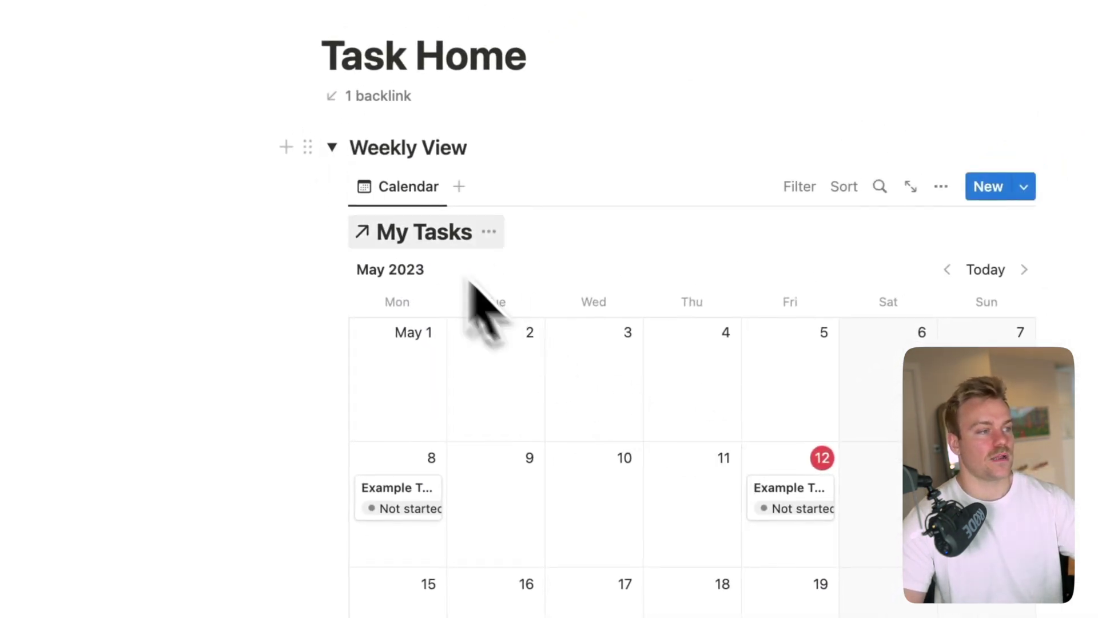
click(332, 147)
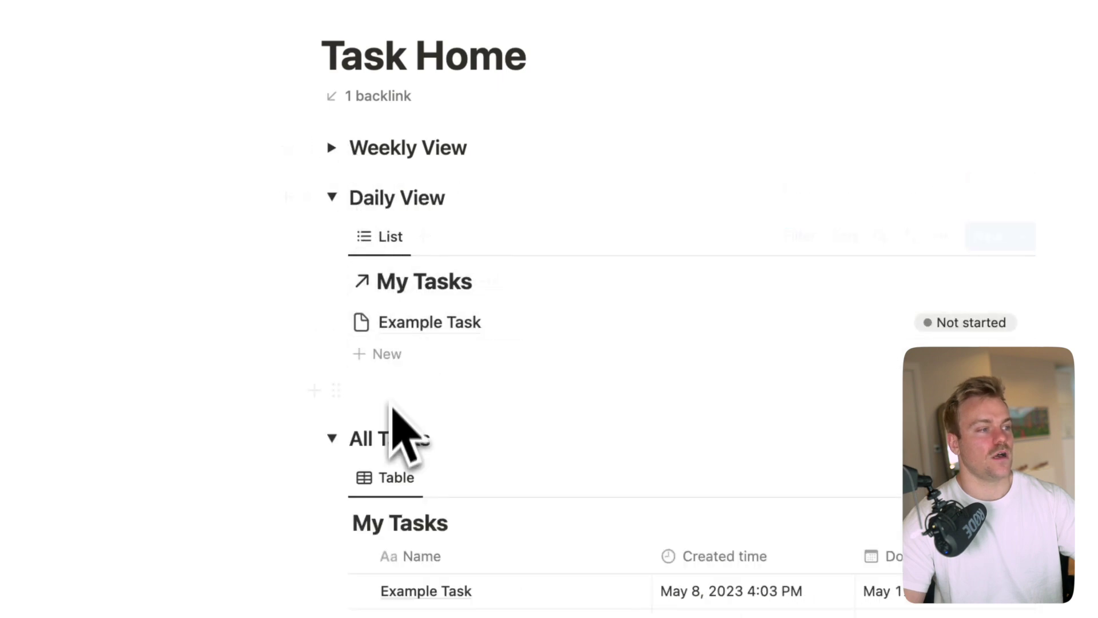
click(740, 193)
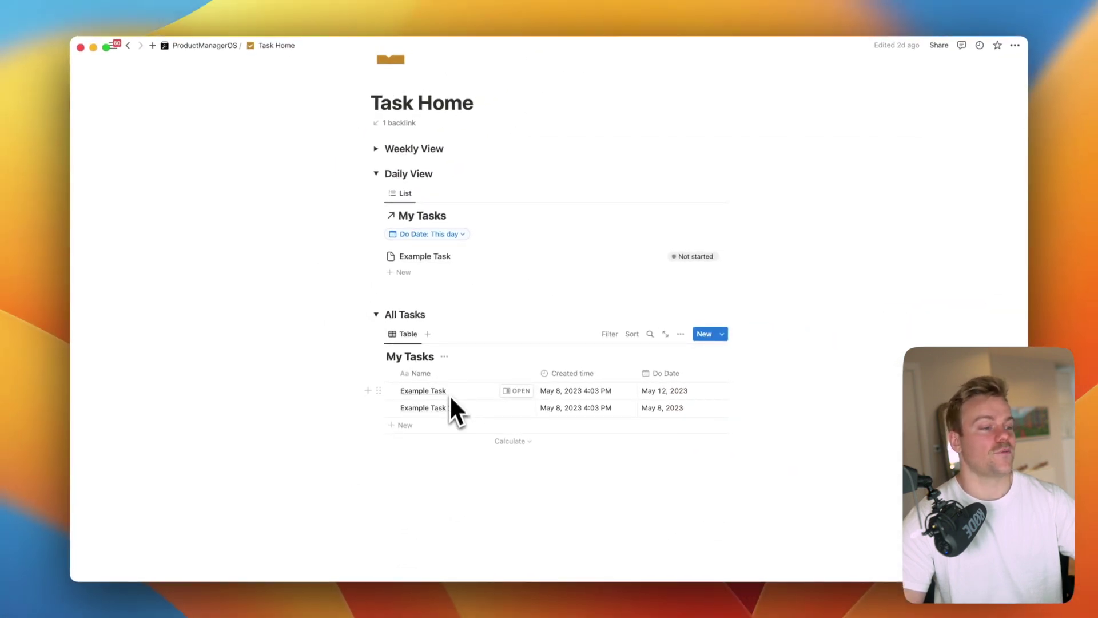
scroll(478, 311, up, 3)
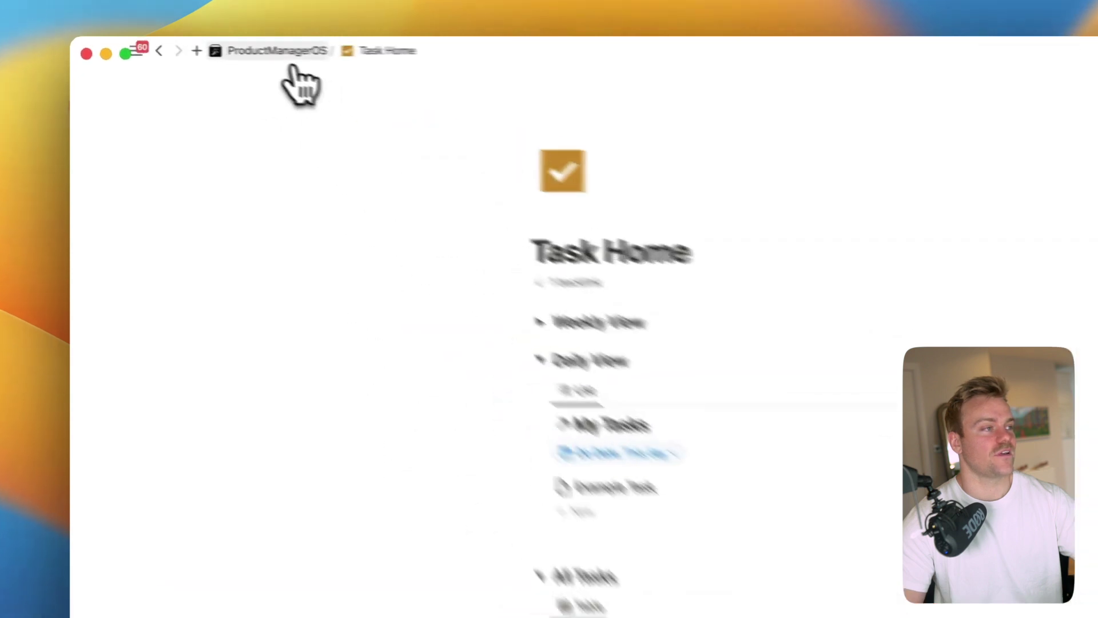
click(293, 64)
scroll(635, 343, down, 10)
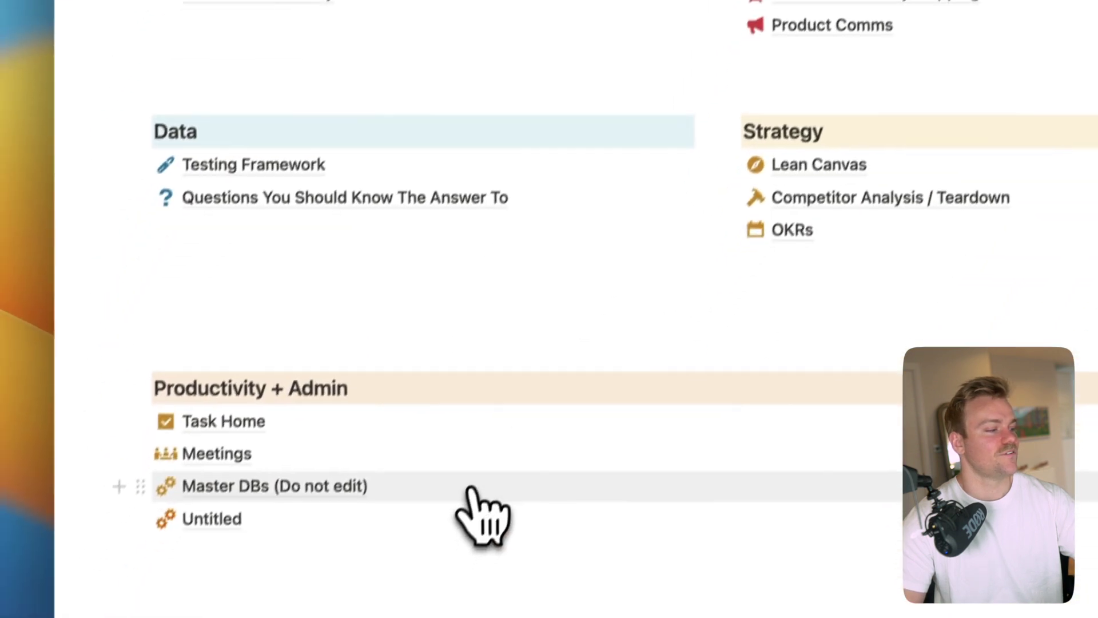
Apply the User Feedback and Research Meeting template to the blank May 12, 2023 meeting entry
click(431, 572)
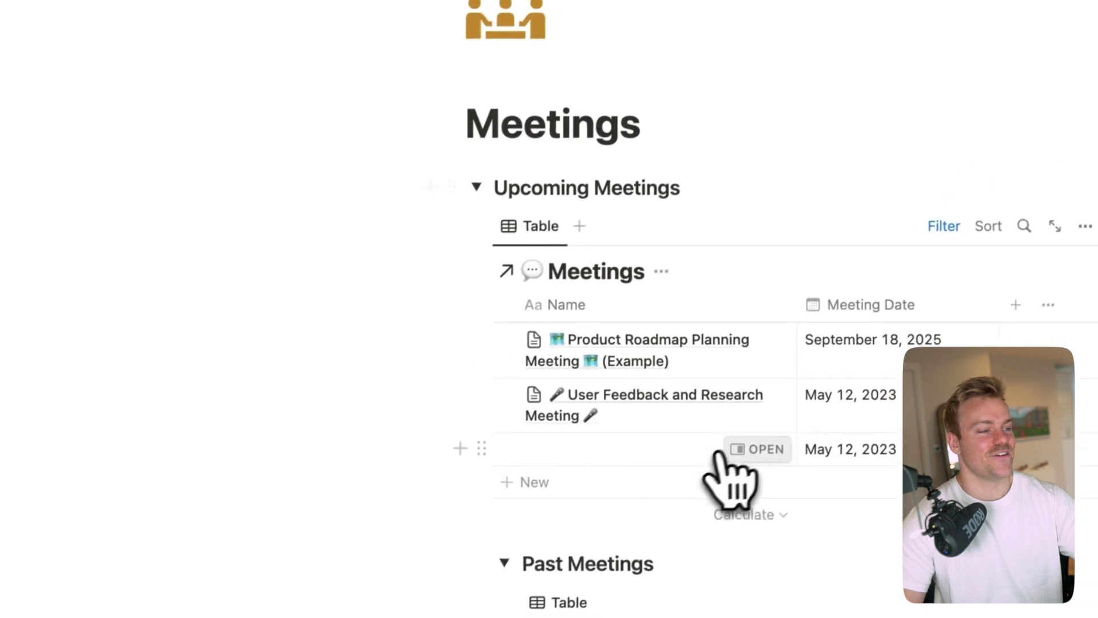
click(801, 386)
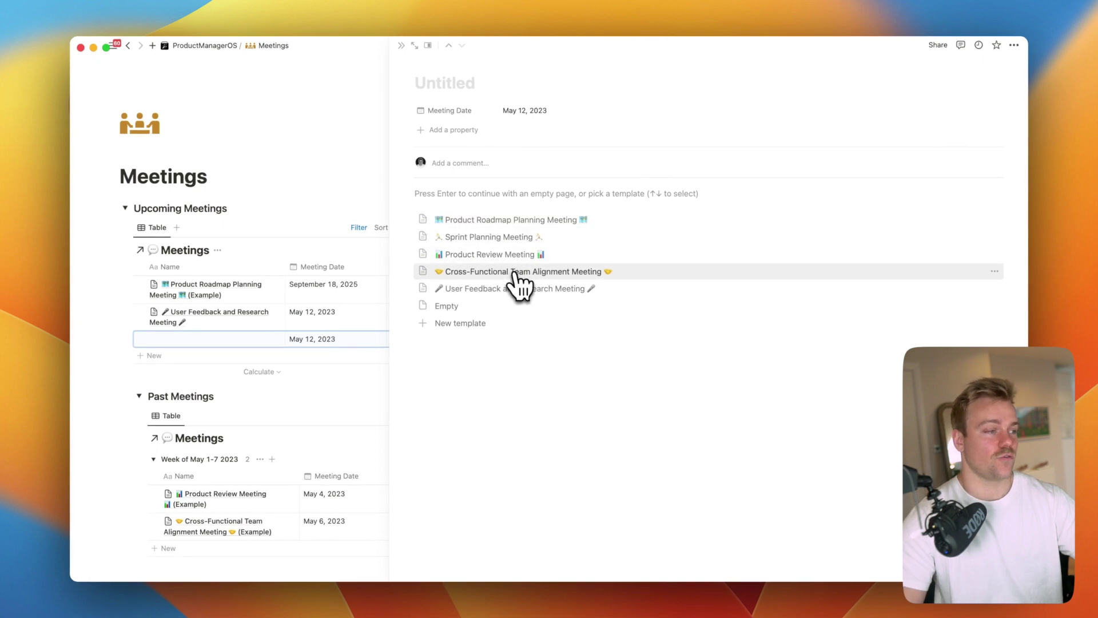
click(488, 291)
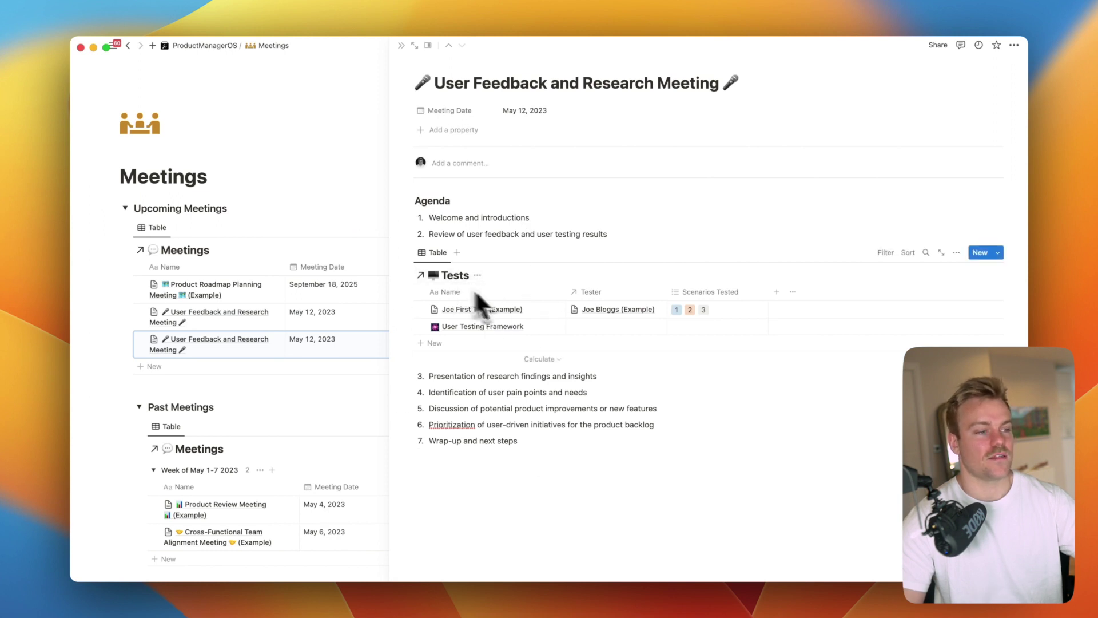
mouse_move(537, 330)
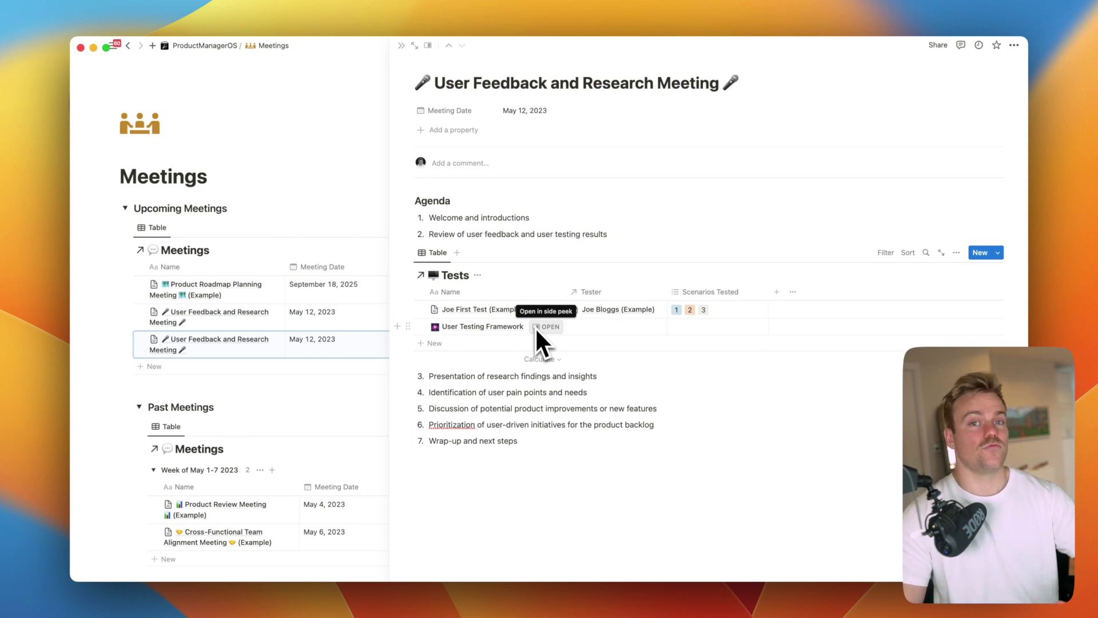
click(401, 45)
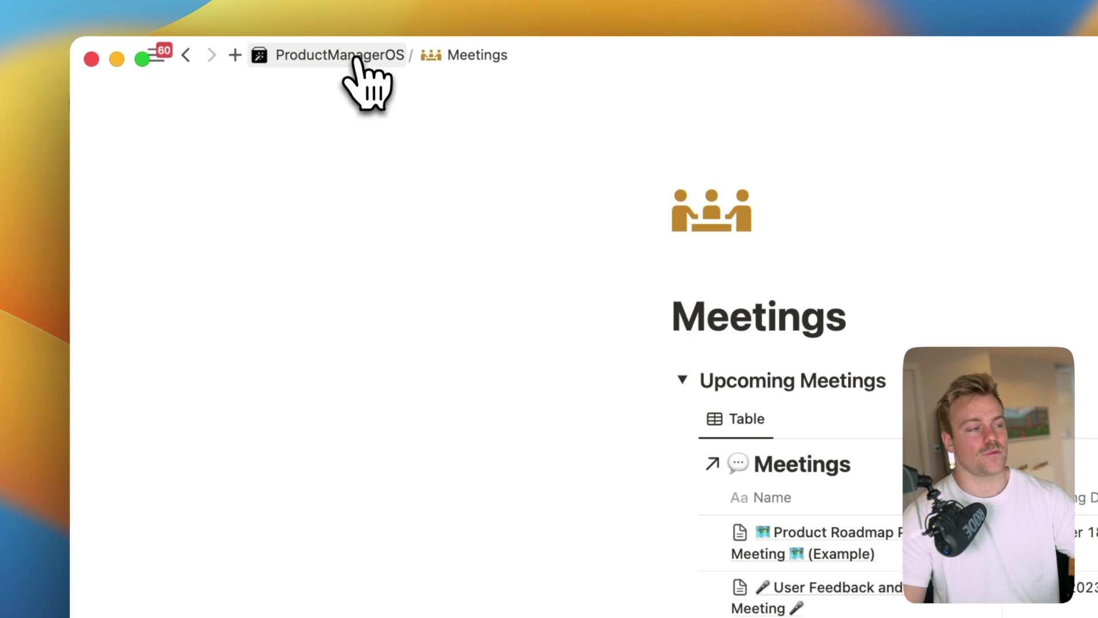
Return to the ProductManagerOS home page via the breadcrumb and view its goals section
click(355, 58)
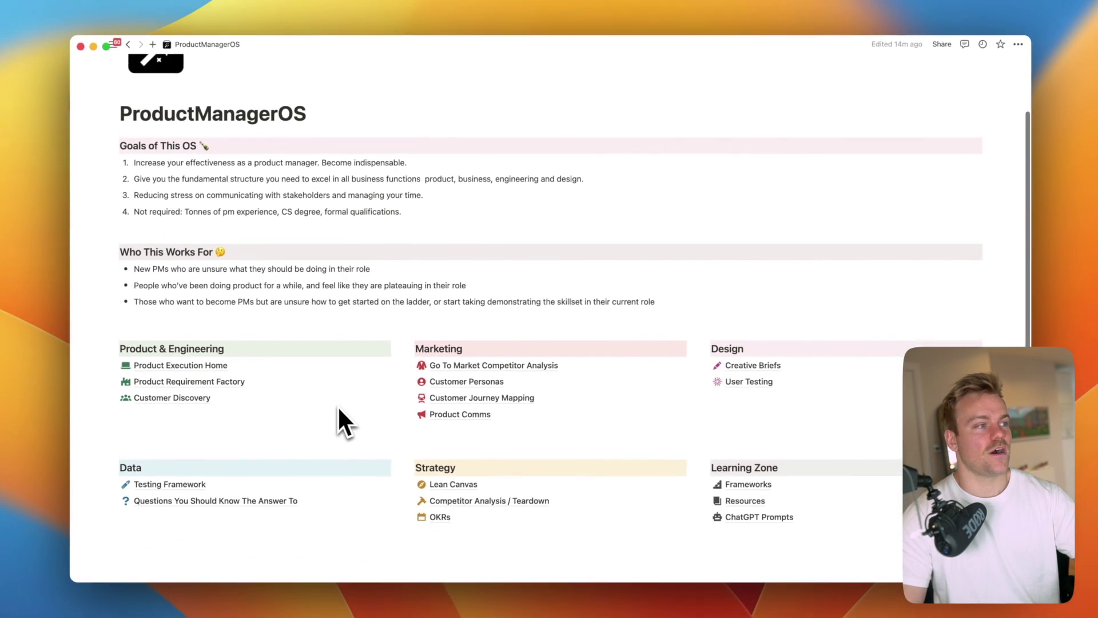
scroll(337, 406, up, 1)
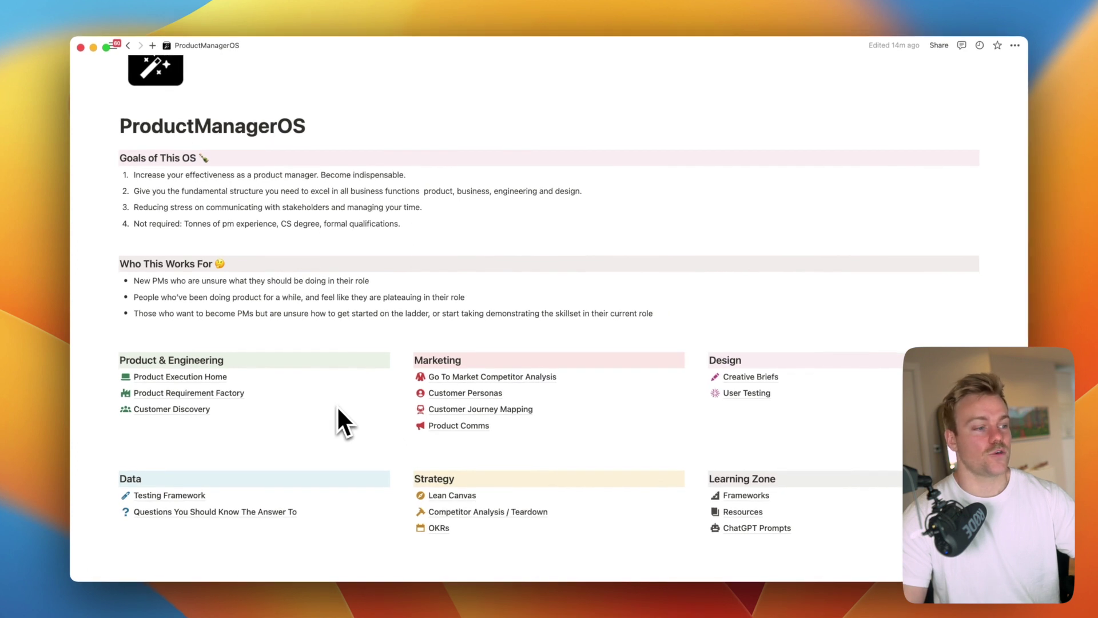